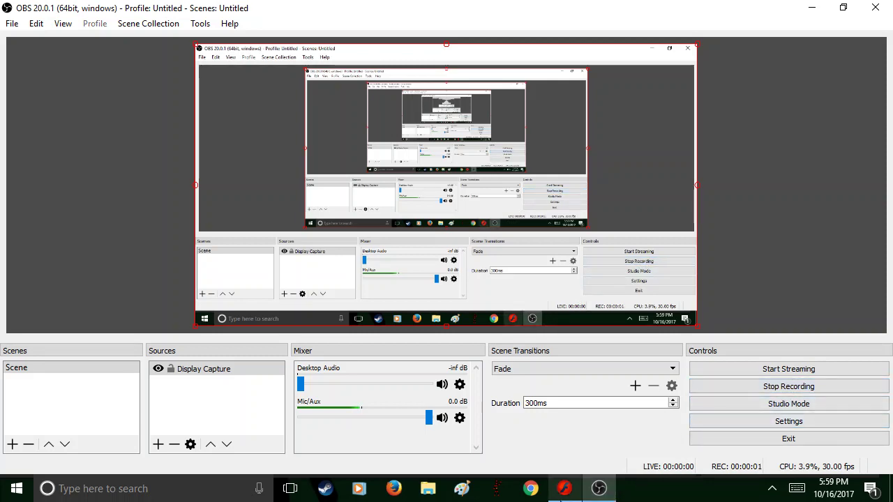
# Step: Bring the Macromedia Flash MX 2004 window with the blank Untitled-1 document to the front
pyautogui.click(565, 487)
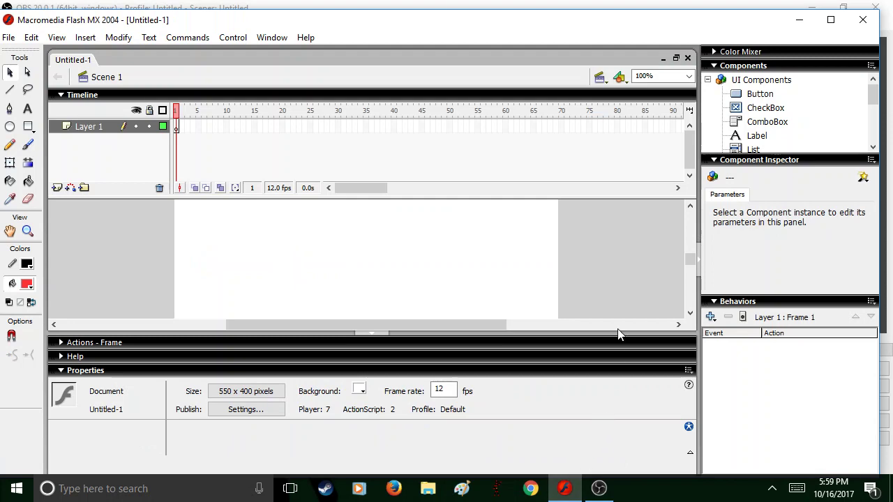
# Step: Maximize the Flash window so the empty 550 x 400 Untitled-1 stage fills the screen
pyautogui.click(831, 21)
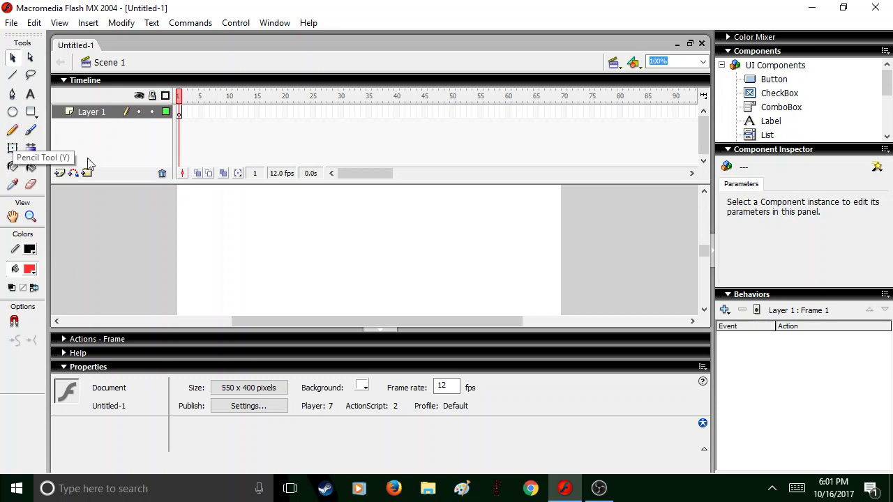
# Step: With the Pencil tool, draw a circle head and two short vertical eye lines inside it
pyautogui.click(12, 131)
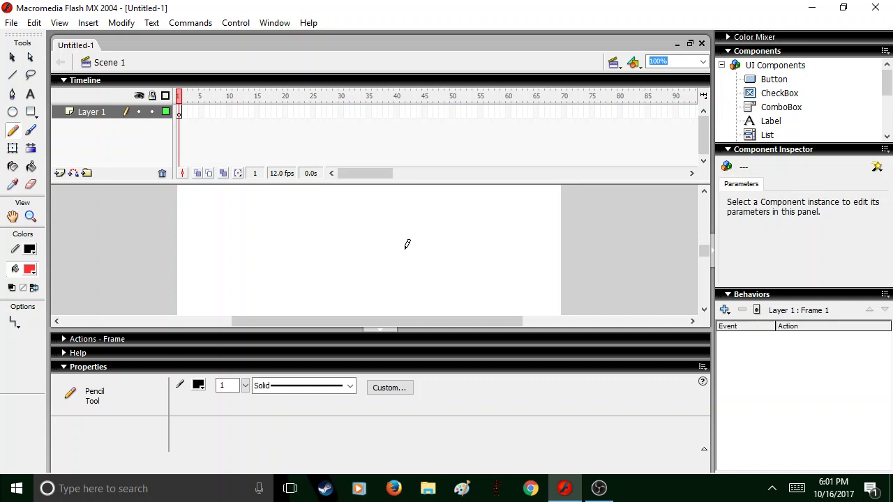
pyautogui.moveTo(408, 259)
pyautogui.mouseDown()
pyautogui.moveTo(350, 218)
pyautogui.moveTo(428, 232)
pyautogui.moveTo(400, 266)
pyautogui.moveTo(377, 258)
pyautogui.mouseUp()
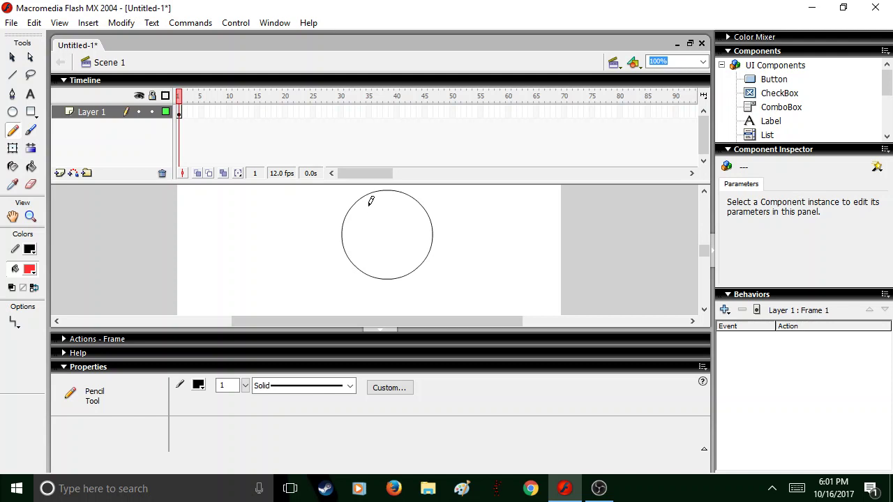
pyautogui.moveTo(367, 210); pyautogui.dragTo(368, 228)
pyautogui.moveTo(410, 216); pyautogui.dragTo(410, 232)
# Step: Erase and redraw the right eye until it is a clean vertical line
pyautogui.press('e')
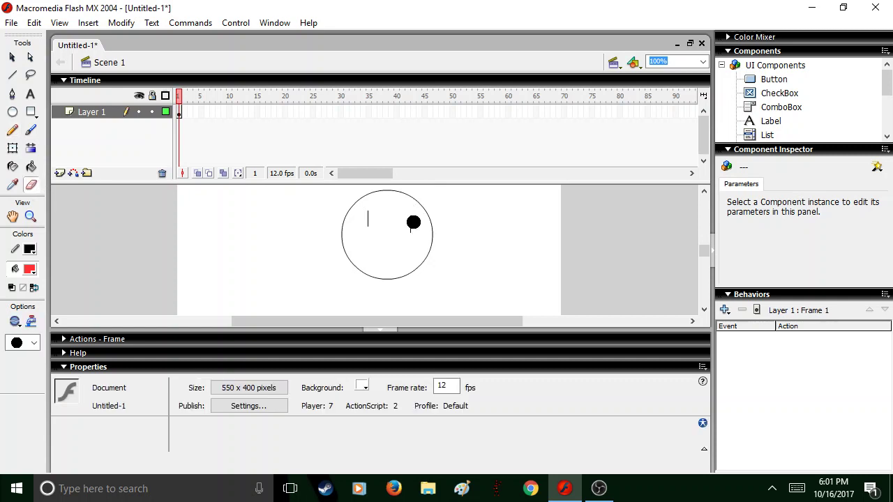
pyautogui.moveTo(414, 223)
pyautogui.mouseDown()
pyautogui.moveTo(408, 235)
pyautogui.moveTo(407, 216)
pyautogui.mouseUp()
pyautogui.click(13, 131)
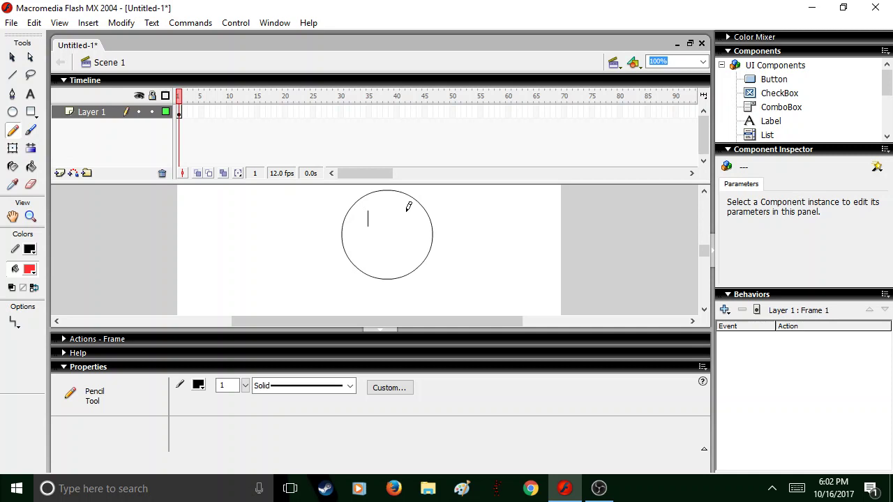
pyautogui.moveTo(406, 215); pyautogui.dragTo(400, 238)
pyautogui.click(31, 184)
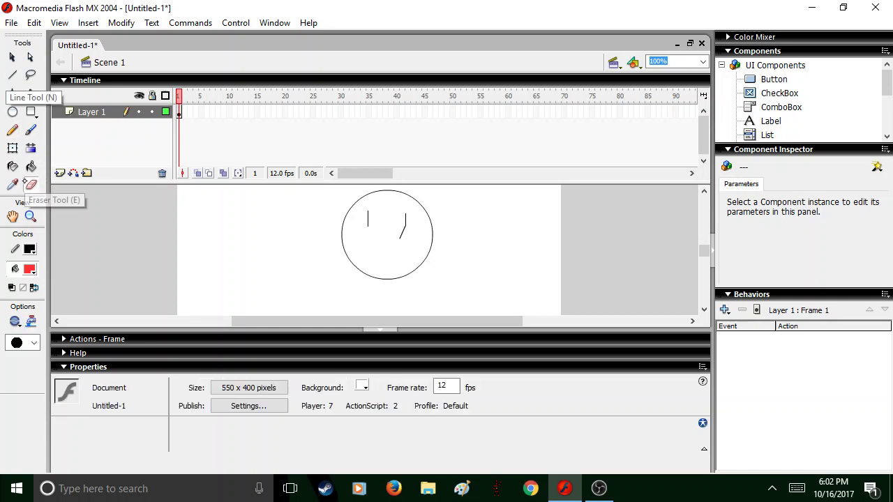
pyautogui.moveTo(395, 235)
pyautogui.mouseDown()
pyautogui.moveTo(405, 242)
pyautogui.moveTo(411, 217)
pyautogui.mouseUp()
pyautogui.click(12, 130)
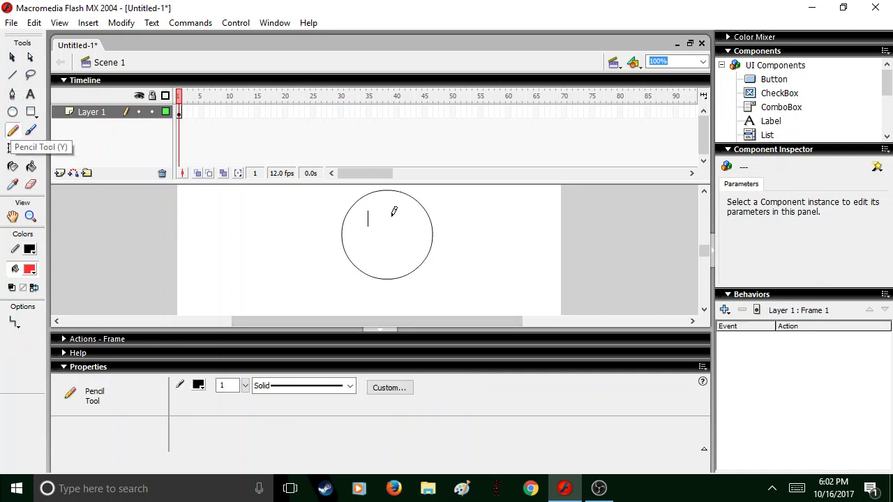
pyautogui.moveTo(403, 209); pyautogui.dragTo(402, 224)
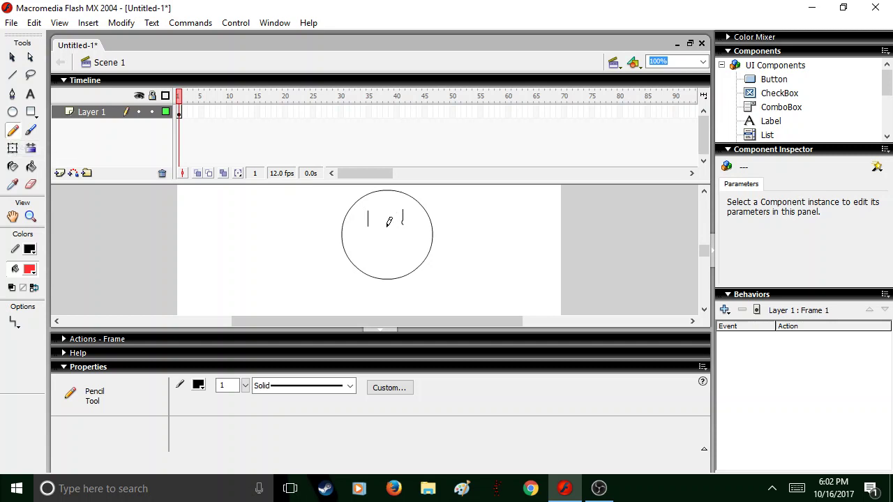
pyautogui.click(31, 184)
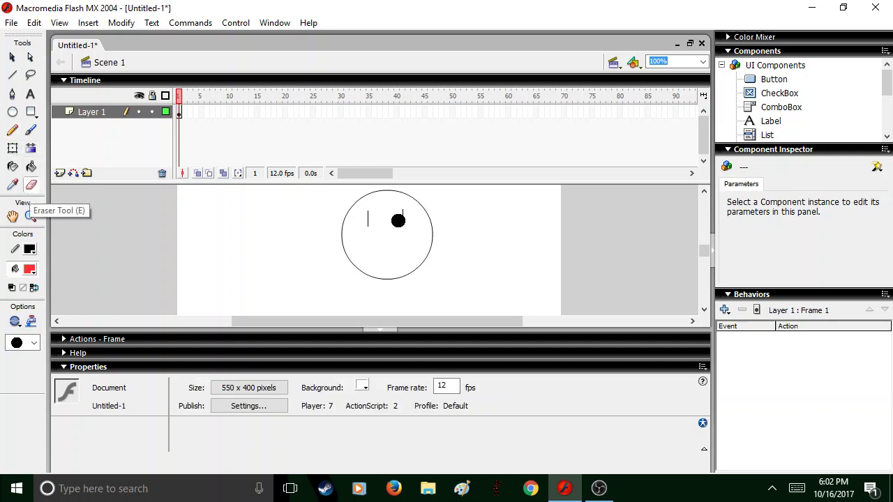
pyautogui.moveTo(401, 210); pyautogui.dragTo(401, 227)
pyautogui.click(13, 130)
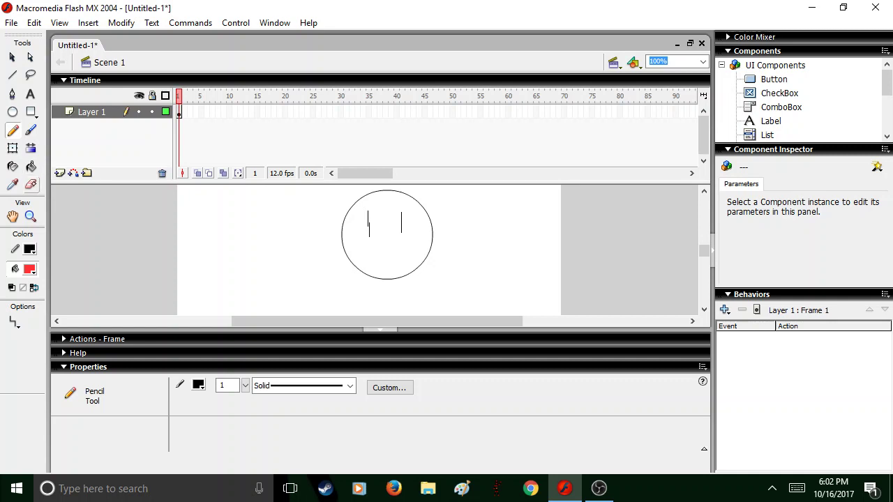
# Step: Erase the left eye and redraw it as a vertical line
pyautogui.click(30, 184)
pyautogui.moveTo(364, 233); pyautogui.dragTo(370, 217)
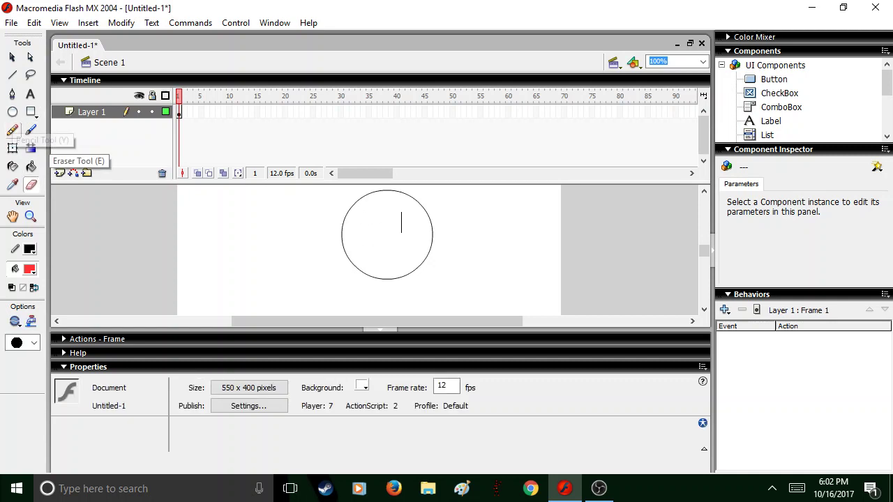
pyautogui.click(13, 130)
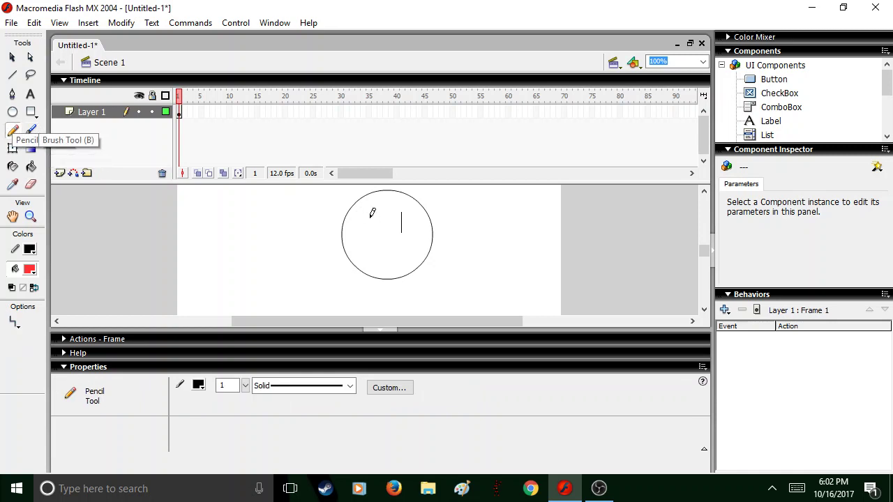
pyautogui.moveTo(370, 217); pyautogui.dragTo(369, 238)
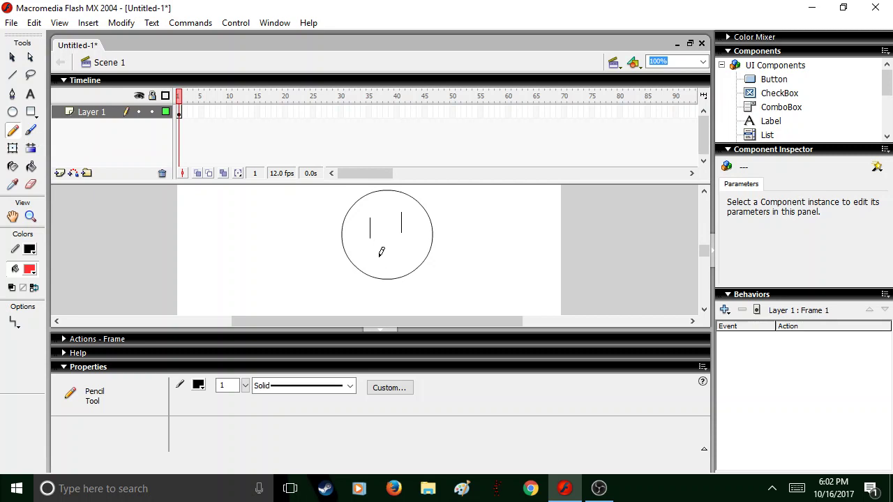
# Step: Draw a small round mouth below the eyes, replacing the squared first attempt
pyautogui.moveTo(390, 263)
pyautogui.mouseDown()
pyautogui.moveTo(392, 242)
pyautogui.moveTo(402, 261)
pyautogui.moveTo(376, 256)
pyautogui.mouseUp()
pyautogui.click(31, 184)
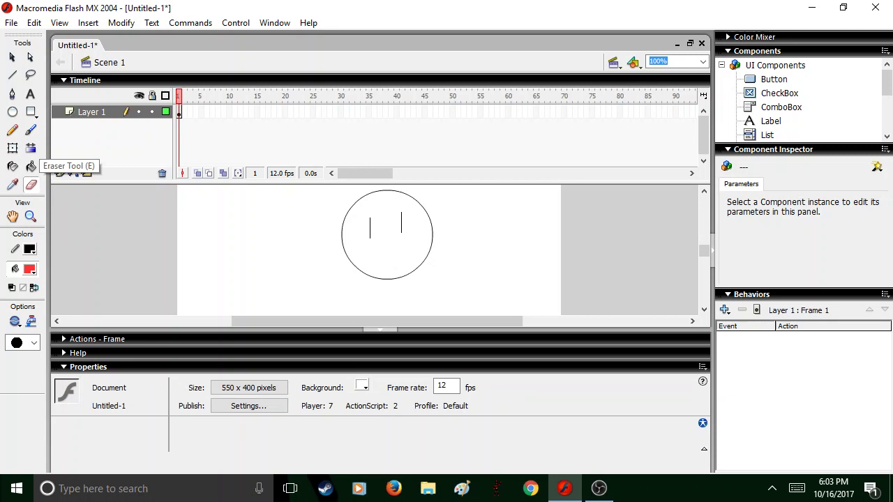
pyautogui.click(12, 130)
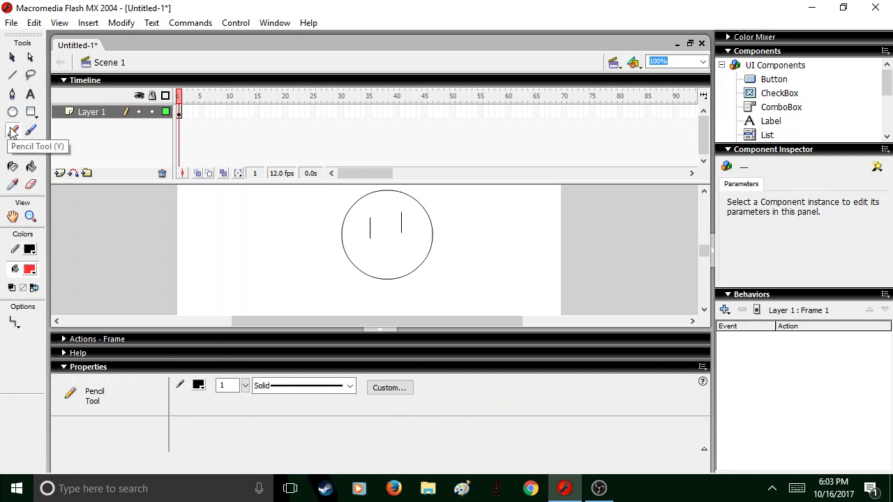
pyautogui.moveTo(385, 242)
pyautogui.mouseDown()
pyautogui.moveTo(377, 255)
pyautogui.moveTo(386, 259)
pyautogui.moveTo(384, 250)
pyautogui.mouseUp()
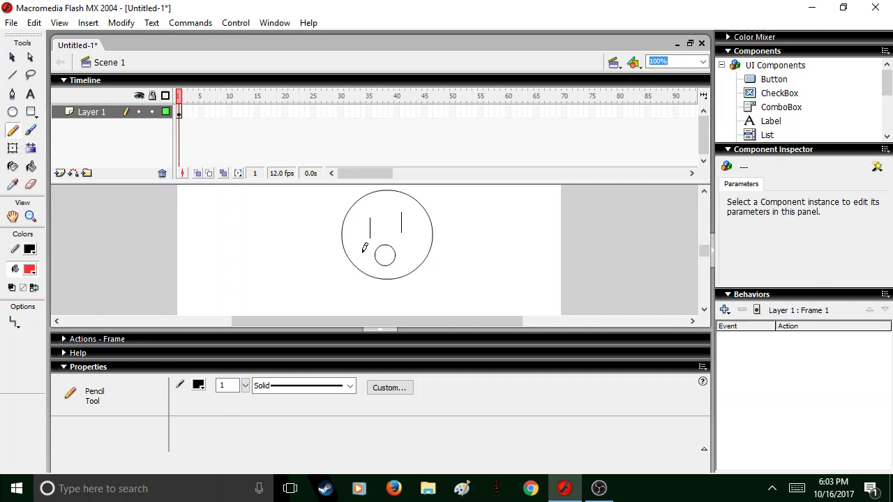
# Step: Add a blank keyframe at frame 2, enable Onion Skin, and trace the head and right eye
pyautogui.press('F7')
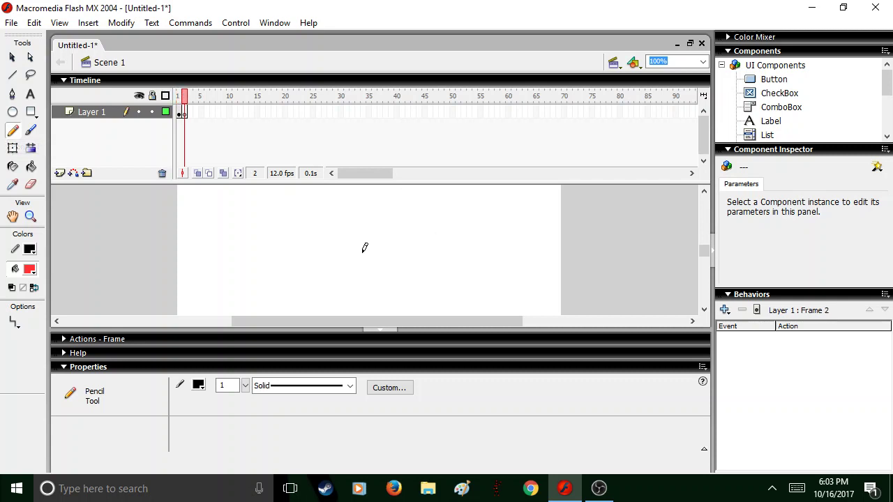
pyautogui.click(198, 173)
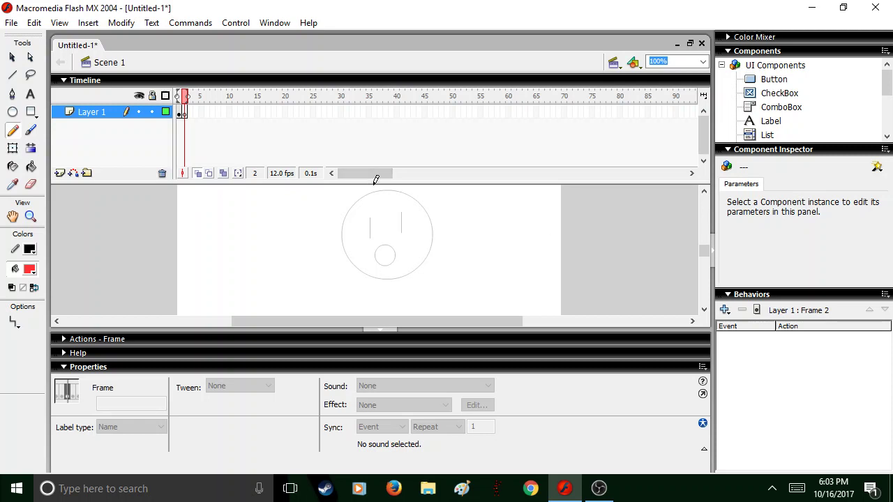
pyautogui.moveTo(380, 189)
pyautogui.mouseDown()
pyautogui.moveTo(422, 205)
pyautogui.moveTo(433, 237)
pyautogui.moveTo(392, 282)
pyautogui.moveTo(371, 283)
pyautogui.moveTo(347, 254)
pyautogui.moveTo(344, 231)
pyautogui.moveTo(380, 189)
pyautogui.mouseUp()
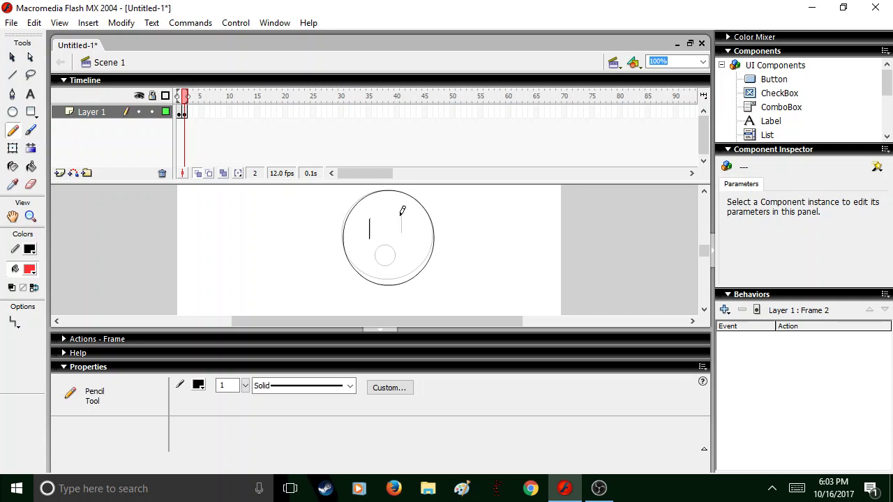
pyautogui.moveTo(401, 219)
pyautogui.mouseDown()
pyautogui.moveTo(400, 240)
pyautogui.moveTo(401, 221)
pyautogui.mouseUp()
# Step: Draw a small curved mouth on frame 2, erasing and redoing the first stroke
pyautogui.moveTo(385, 255); pyautogui.dragTo(385, 252)
pyautogui.click(31, 185)
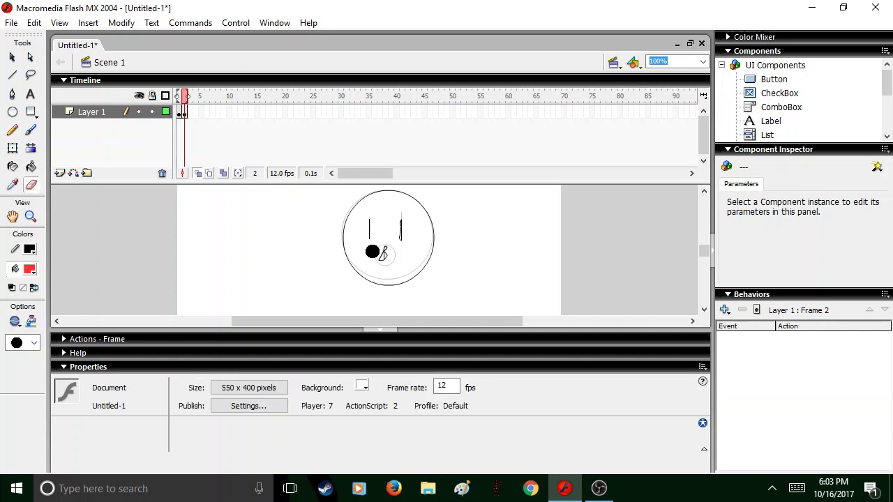
pyautogui.moveTo(373, 251)
pyautogui.mouseDown()
pyautogui.moveTo(387, 273)
pyautogui.moveTo(381, 260)
pyautogui.moveTo(393, 255)
pyautogui.moveTo(380, 263)
pyautogui.mouseUp()
pyautogui.click(12, 131)
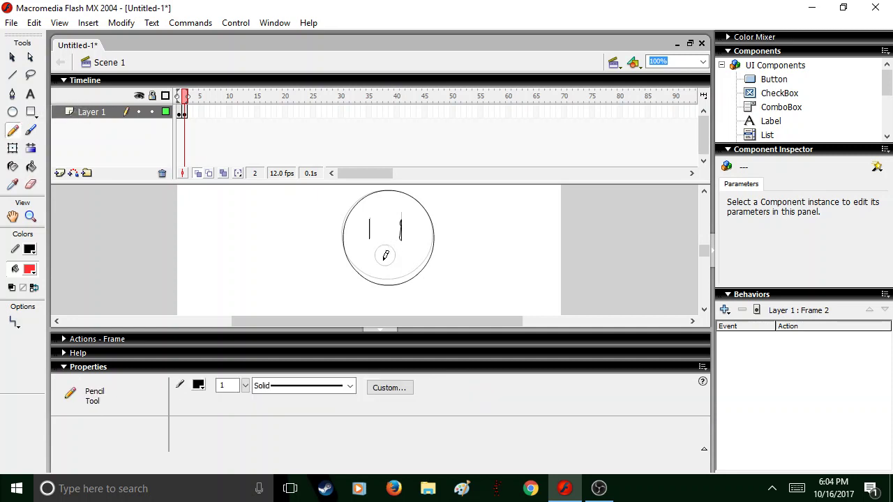
pyautogui.moveTo(386, 249); pyautogui.dragTo(384, 250)
# Step: Add a blank keyframe at frame 3 and pencil in the mouth, head-top arc and left-eye curve
pyautogui.press('F7')
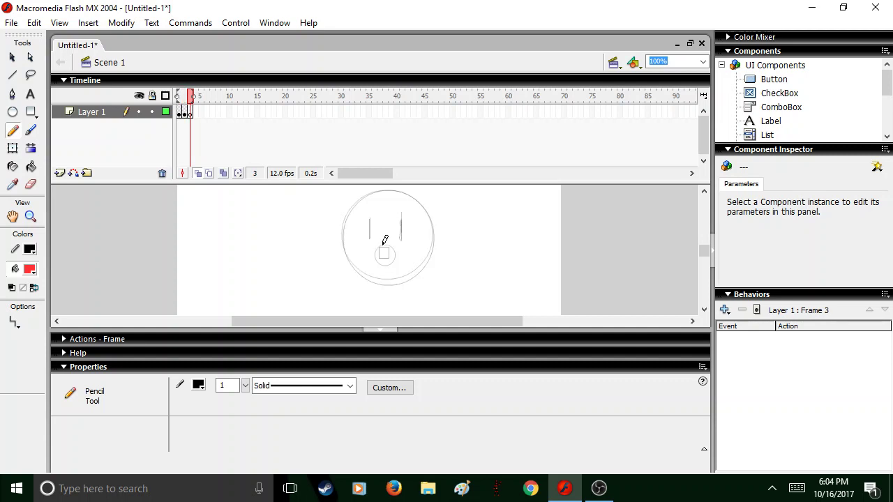
pyautogui.moveTo(381, 256); pyautogui.dragTo(382, 250)
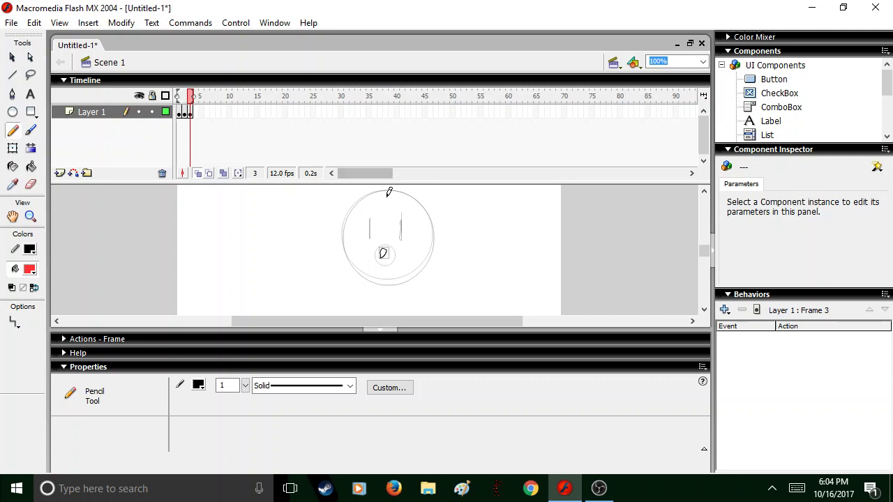
pyautogui.moveTo(383, 191)
pyautogui.mouseDown()
pyautogui.moveTo(430, 213)
pyautogui.moveTo(436, 238)
pyautogui.moveTo(431, 261)
pyautogui.moveTo(381, 290)
pyautogui.moveTo(362, 279)
pyautogui.moveTo(345, 234)
pyautogui.moveTo(392, 190)
pyautogui.mouseUp()
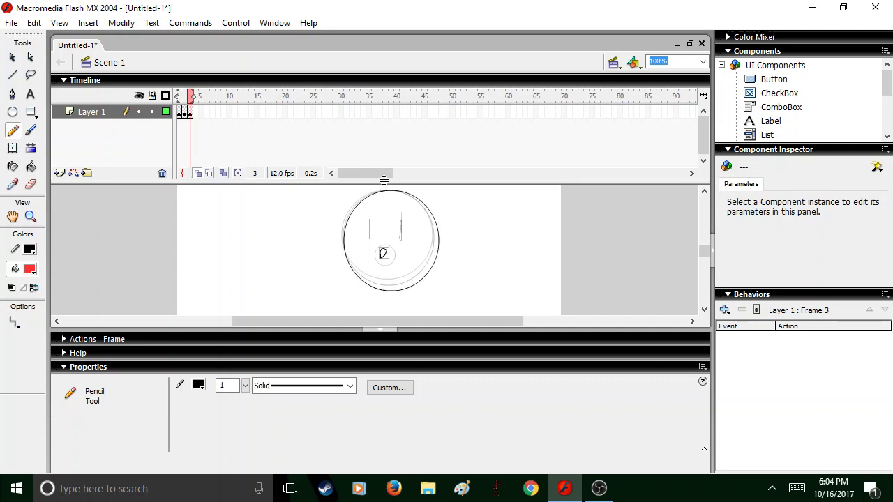
pyautogui.moveTo(369, 221)
pyautogui.mouseDown()
pyautogui.moveTo(367, 238)
pyautogui.moveTo(402, 241)
pyautogui.mouseUp()
# Step: Extend the timeline to frame 5, return to frame 4, and turn Onion Skin back on
pyautogui.press('F7')
pyautogui.press('F7')
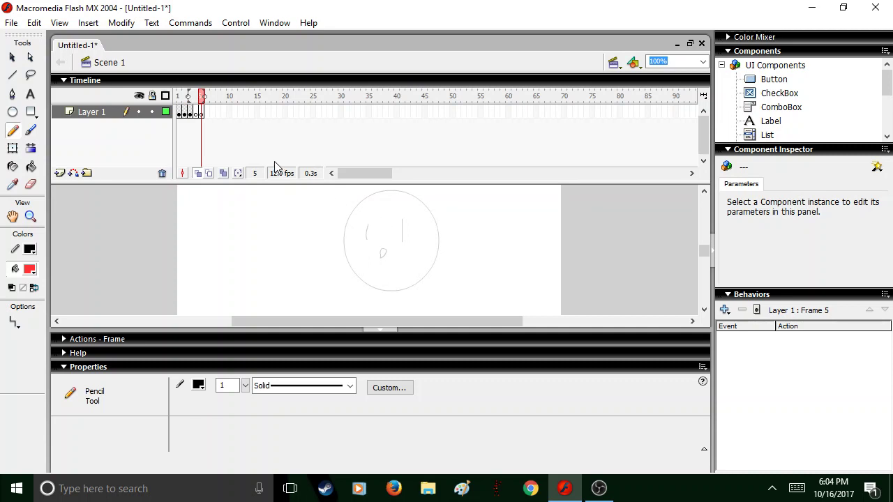
pyautogui.click(198, 173)
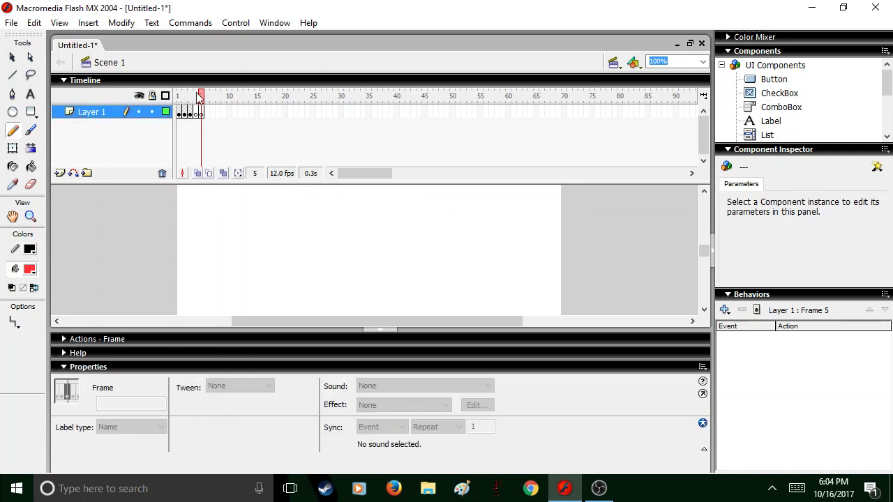
pyautogui.click(200, 95)
pyautogui.moveTo(200, 95); pyautogui.dragTo(196, 97)
pyautogui.click(198, 173)
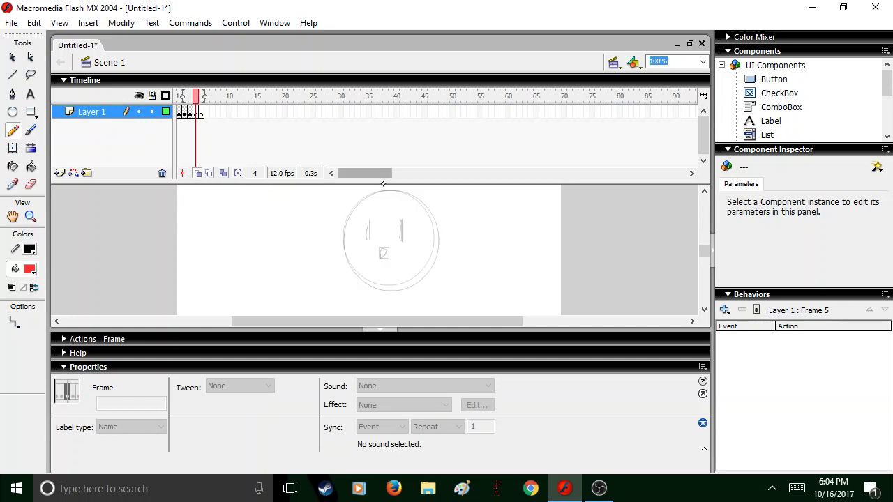
# Step: Trace the top of the head and the left eye line on frame 4
pyautogui.moveTo(383, 190)
pyautogui.mouseDown()
pyautogui.moveTo(430, 204)
pyautogui.moveTo(437, 226)
pyautogui.moveTo(422, 270)
pyautogui.moveTo(395, 289)
pyautogui.moveTo(366, 279)
pyautogui.moveTo(345, 236)
pyautogui.moveTo(359, 205)
pyautogui.moveTo(377, 181)
pyautogui.mouseUp()
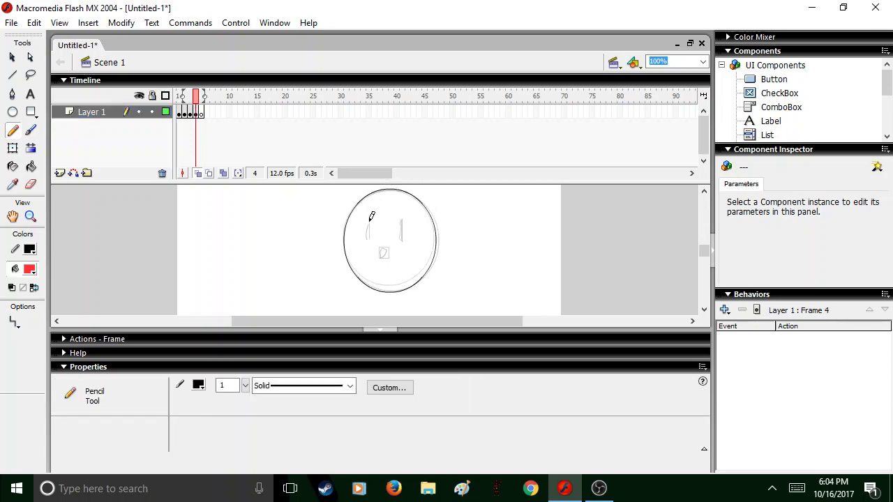
pyautogui.moveTo(369, 222)
pyautogui.mouseDown()
pyautogui.moveTo(368, 238)
pyautogui.moveTo(402, 241)
pyautogui.mouseUp()
pyautogui.rightClick(381, 244)
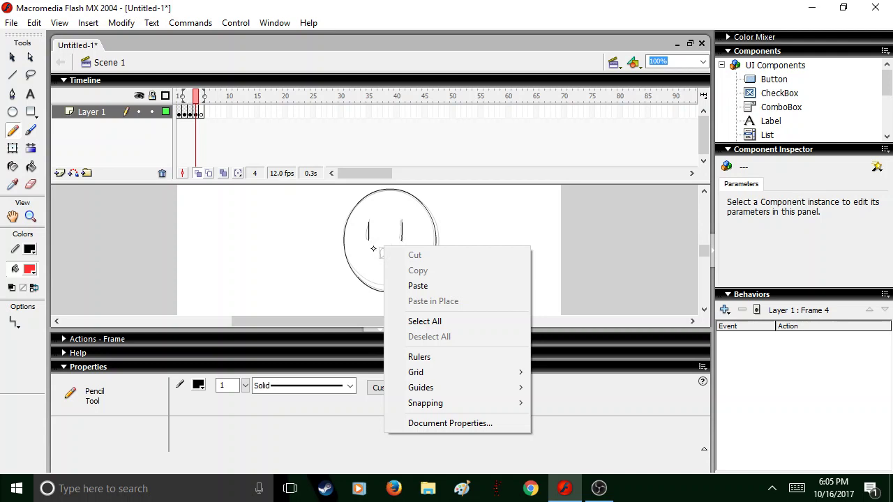
pyautogui.press('Escape')
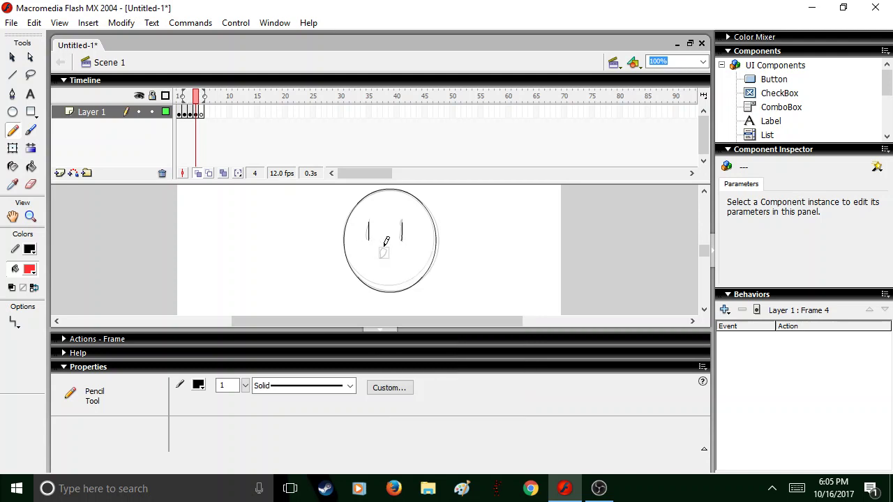
# Step: Select frame 5 on Layer 1's timeline
pyautogui.click(199, 106)
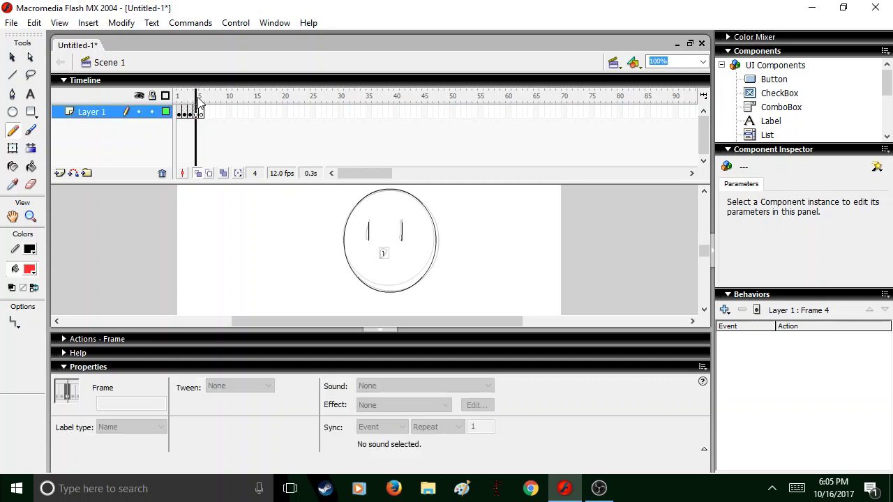
pyautogui.click(199, 100)
# Step: Insert a blank keyframe at frame 5 and pencil the face outline, right eye mark and nose
pyautogui.press('F7')
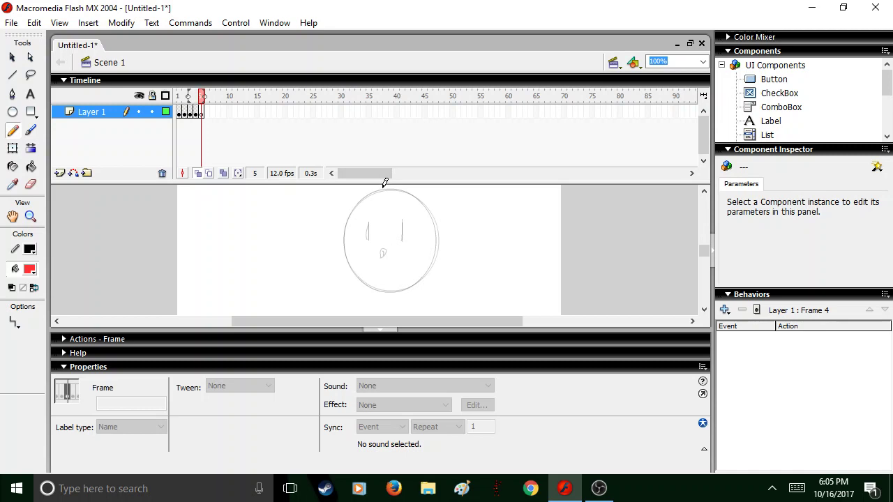
pyautogui.moveTo(385, 185)
pyautogui.mouseDown()
pyautogui.moveTo(430, 210)
pyautogui.moveTo(433, 250)
pyautogui.moveTo(424, 273)
pyautogui.moveTo(384, 292)
pyautogui.moveTo(348, 265)
pyautogui.moveTo(345, 236)
pyautogui.moveTo(352, 212)
pyautogui.moveTo(386, 183)
pyautogui.mouseUp()
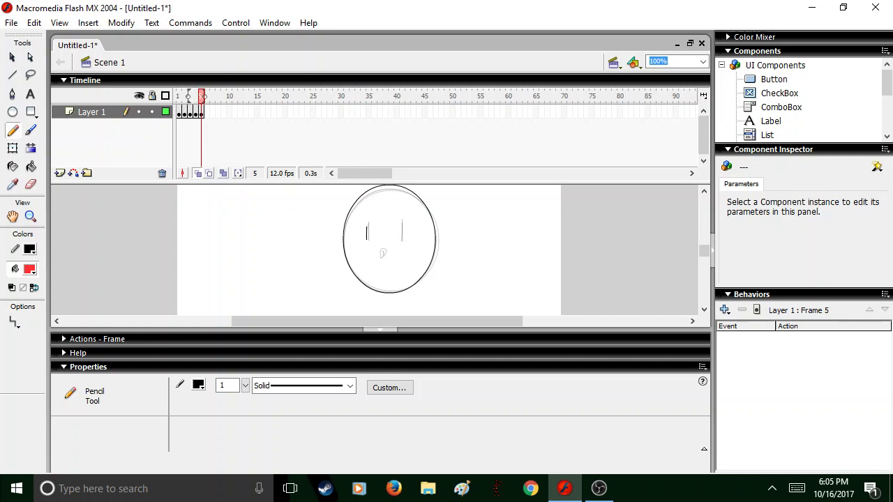
pyautogui.moveTo(402, 225); pyautogui.dragTo(397, 243)
pyautogui.moveTo(382, 252); pyautogui.dragTo(382, 255)
# Step: Add a blank keyframe at frame 6 and draw the left eye and top of the face outline
pyautogui.press('F7')
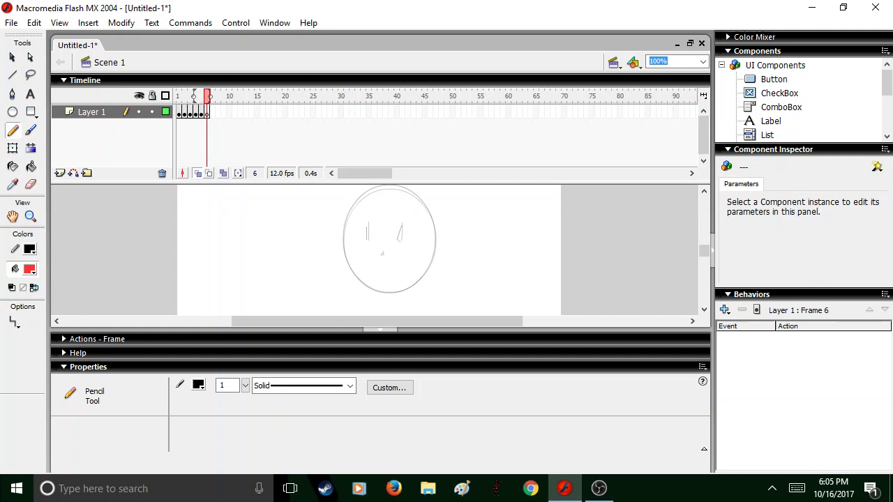
pyautogui.moveTo(367, 228); pyautogui.dragTo(366, 238)
pyautogui.moveTo(369, 188)
pyautogui.mouseDown()
pyautogui.moveTo(415, 190)
pyautogui.moveTo(437, 246)
pyautogui.moveTo(426, 277)
pyautogui.moveTo(373, 297)
pyautogui.moveTo(352, 279)
pyautogui.moveTo(345, 239)
pyautogui.moveTo(378, 185)
pyautogui.mouseUp()
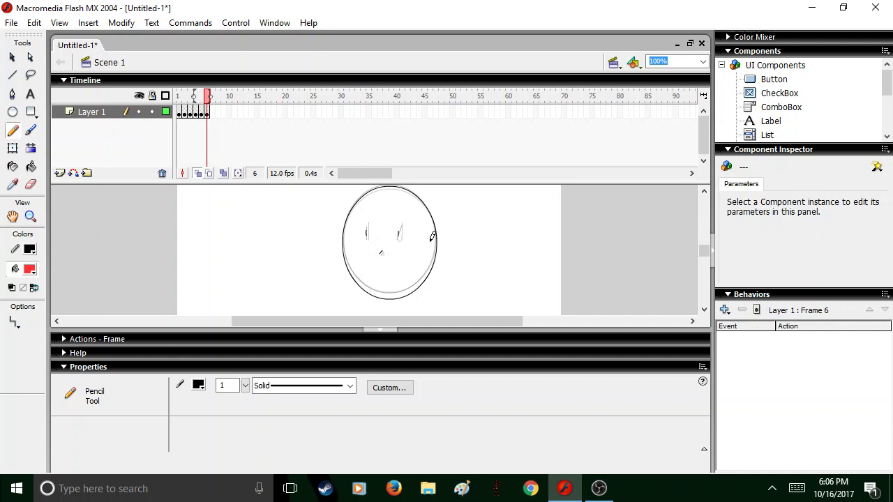
# Step: Add a blank keyframe at frame 7, draw eyes, face outline and nose, then preview
pyautogui.press('F7')
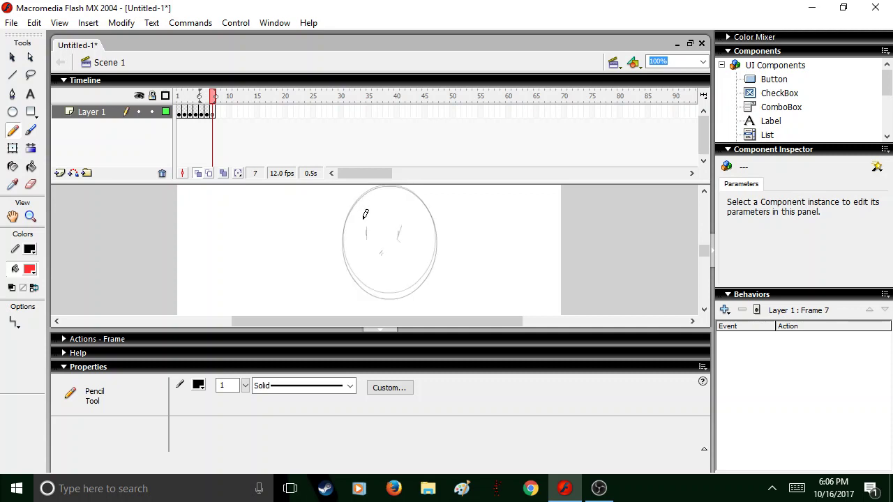
pyautogui.moveTo(362, 234); pyautogui.dragTo(408, 230)
pyautogui.moveTo(374, 188)
pyautogui.mouseDown()
pyautogui.moveTo(415, 190)
pyautogui.moveTo(440, 265)
pyautogui.moveTo(383, 292)
pyautogui.moveTo(357, 280)
pyautogui.moveTo(339, 241)
pyautogui.moveTo(357, 204)
pyautogui.moveTo(376, 177)
pyautogui.mouseUp()
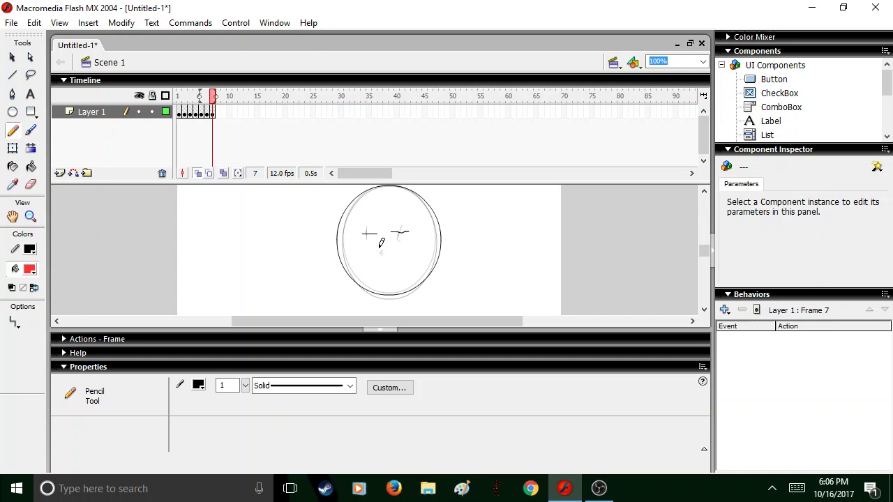
pyautogui.moveTo(382, 243); pyautogui.dragTo(381, 245)
pyautogui.moveTo(212, 96)
pyautogui.mouseDown()
pyautogui.moveTo(172, 96)
pyautogui.moveTo(193, 98)
pyautogui.moveTo(215, 119)
pyautogui.moveTo(174, 118)
pyautogui.moveTo(216, 111)
pyautogui.mouseUp()
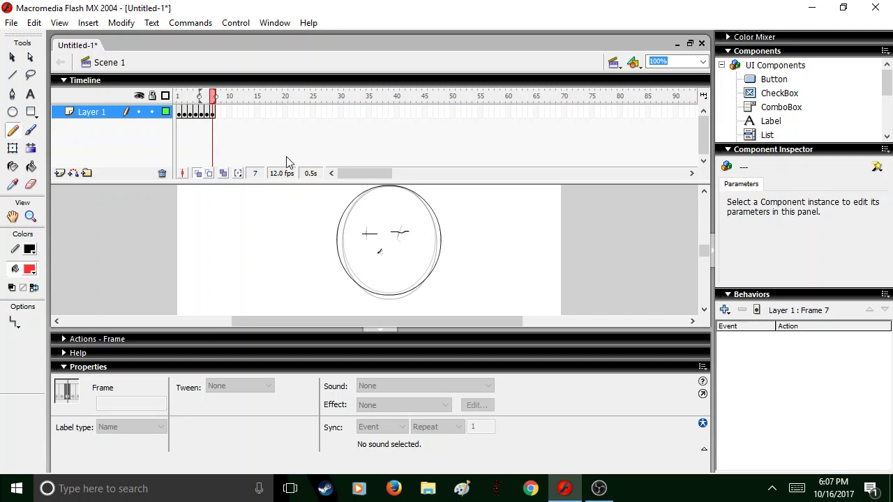
# Step: Switch to the Selection Tool and marquee-select the whole face drawing on frame 7
pyautogui.click(12, 58)
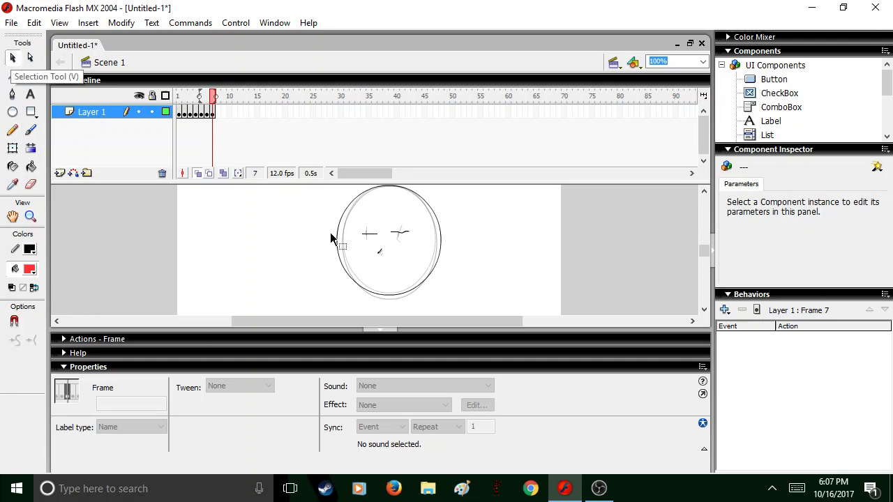
pyautogui.moveTo(708, 256); pyautogui.dragTo(703, 249)
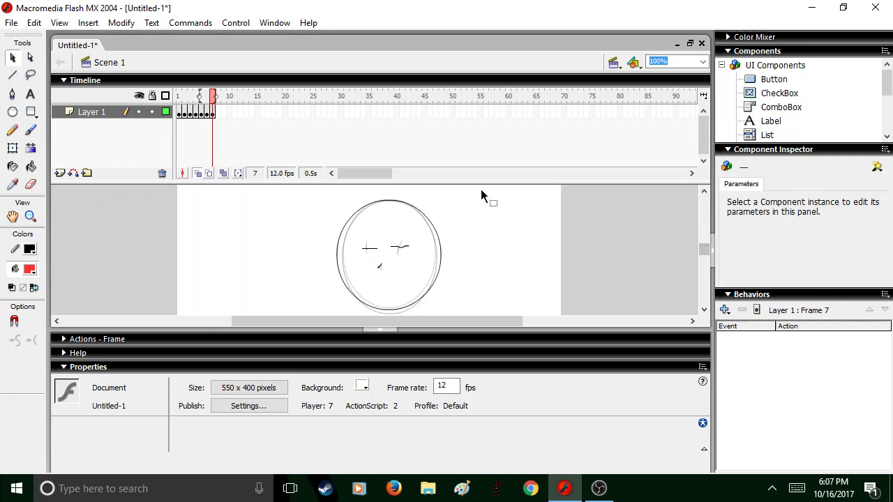
pyautogui.moveTo(346, 193)
pyautogui.mouseDown()
pyautogui.moveTo(391, 204)
pyautogui.moveTo(452, 283)
pyautogui.moveTo(440, 304)
pyautogui.moveTo(318, 221)
pyautogui.moveTo(451, 304)
pyautogui.moveTo(505, 325)
pyautogui.moveTo(493, 315)
pyautogui.mouseUp()
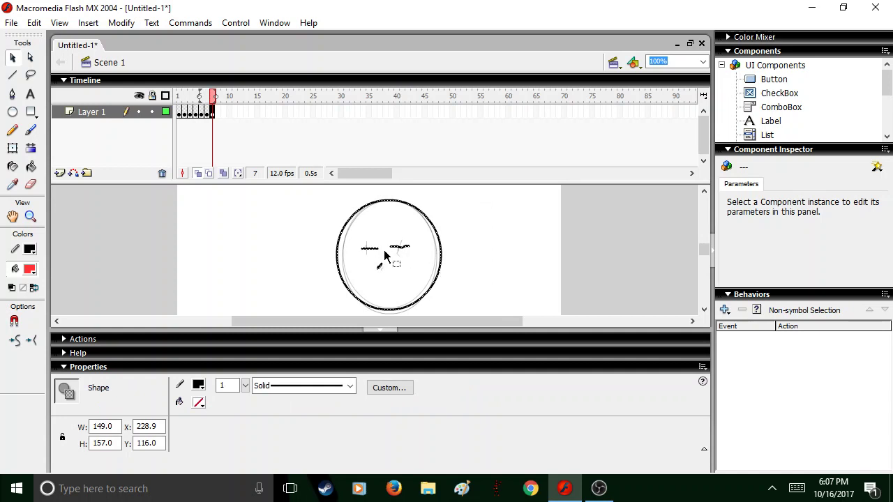
# Step: Convert the face into a movie clip symbol named 'Head'
pyautogui.press('F8')
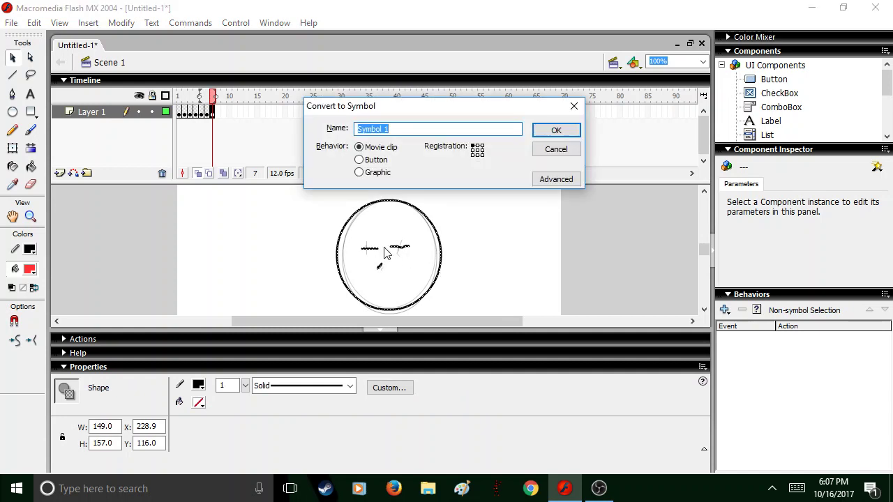
pyautogui.press('BackSpace')
pyautogui.write('Head')
pyautogui.click(552, 131)
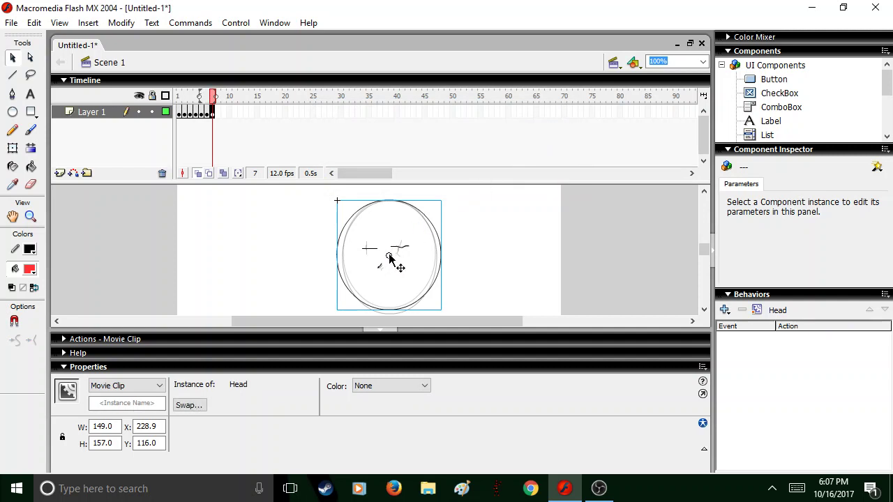
# Step: Nudge the Head instance to X 229.9, Y 114.0 and copy it
pyautogui.moveTo(388, 256)
pyautogui.mouseDown()
pyautogui.moveTo(403, 254)
pyautogui.moveTo(380, 260)
pyautogui.mouseUp()
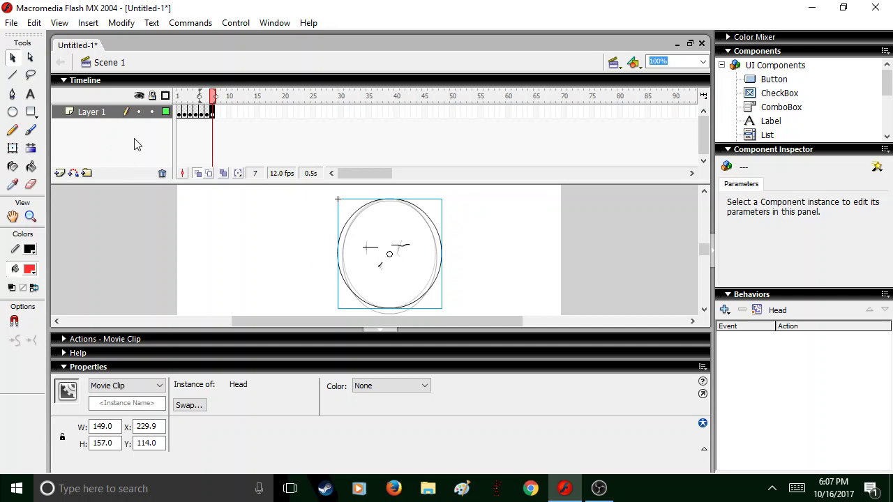
pyautogui.rightClick(367, 253)
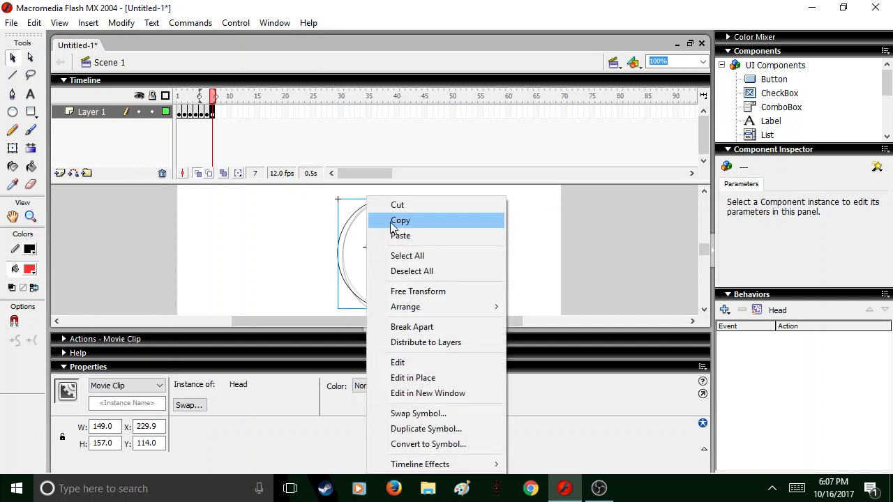
pyautogui.click(390, 221)
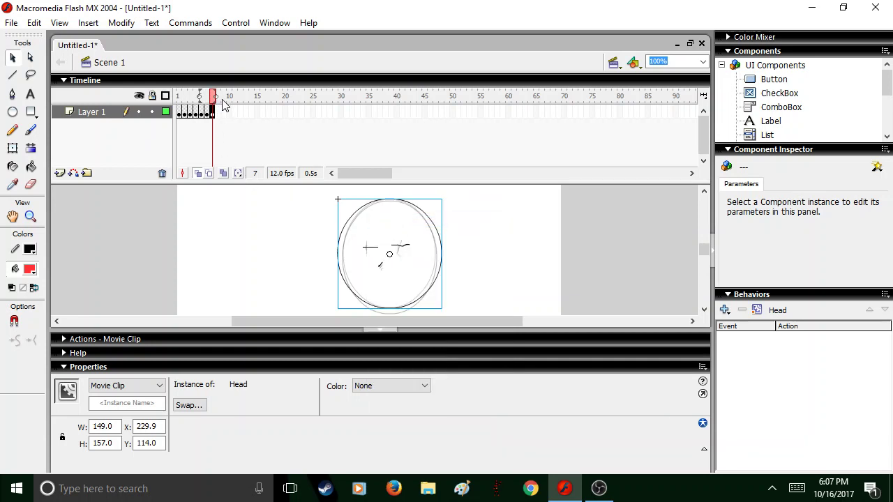
# Step: Add a blank keyframe at frame 8 and paste the Head instance at X 208.4, Y 109.0
pyautogui.press('F7')
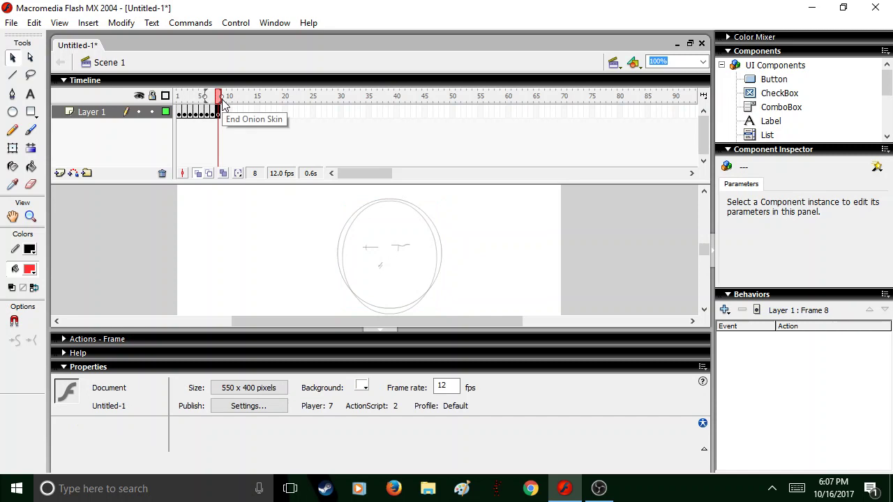
pyautogui.rightClick(412, 258)
pyautogui.click(427, 299)
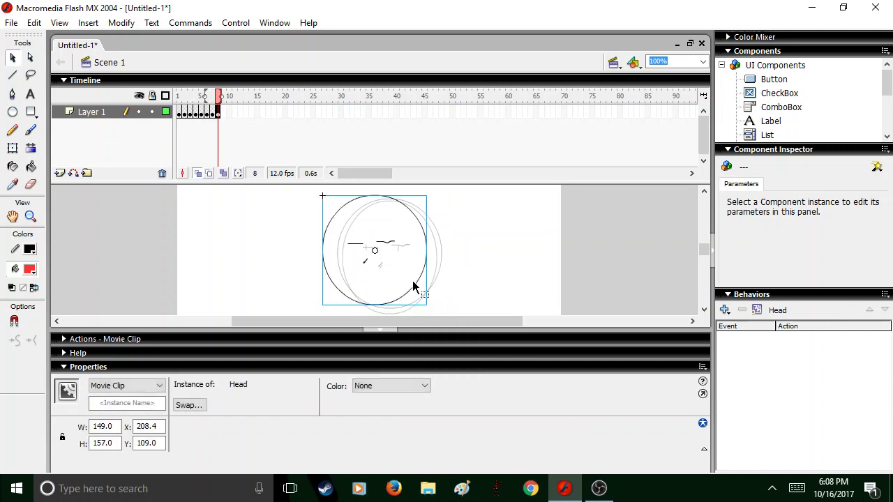
pyautogui.moveTo(379, 256)
pyautogui.mouseDown()
pyautogui.moveTo(422, 258)
pyautogui.moveTo(373, 251)
pyautogui.moveTo(383, 259)
pyautogui.moveTo(368, 246)
pyautogui.mouseUp()
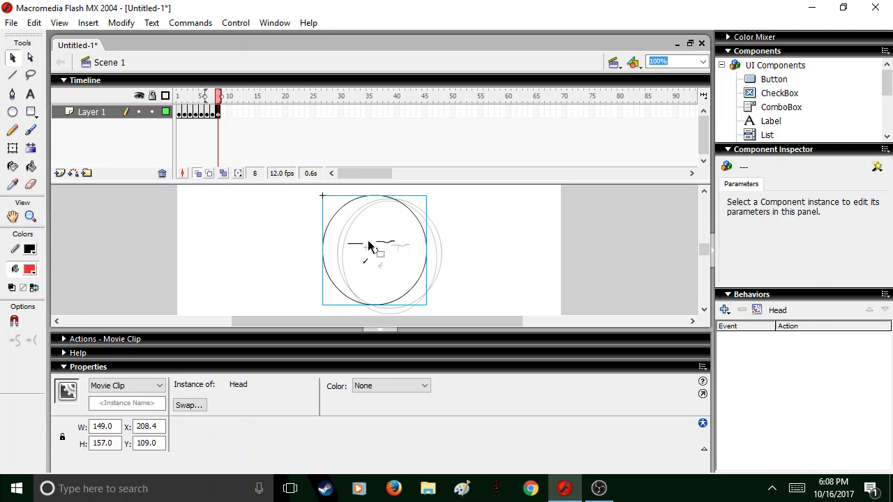
pyautogui.click(341, 200)
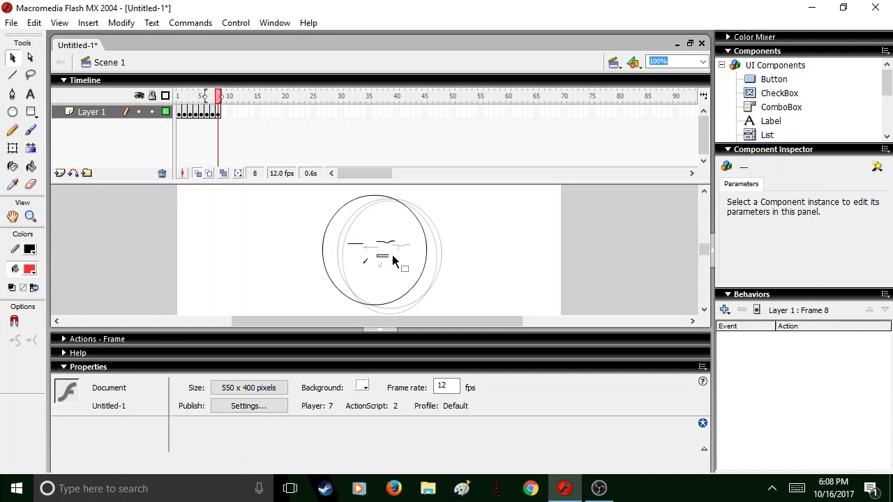
pyautogui.click(31, 185)
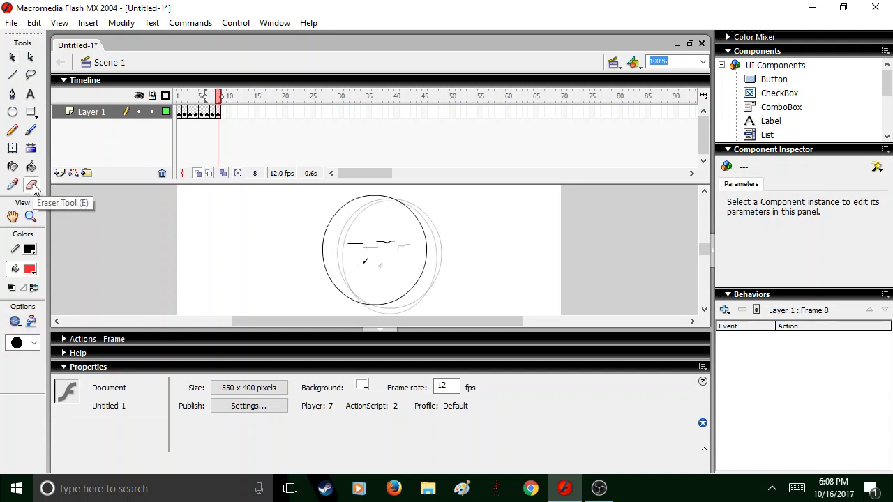
pyautogui.moveTo(333, 208)
pyautogui.mouseDown()
pyautogui.moveTo(327, 279)
pyautogui.moveTo(376, 305)
pyautogui.moveTo(426, 238)
pyautogui.moveTo(402, 203)
pyautogui.moveTo(356, 199)
pyautogui.moveTo(341, 206)
pyautogui.moveTo(352, 244)
pyautogui.mouseUp()
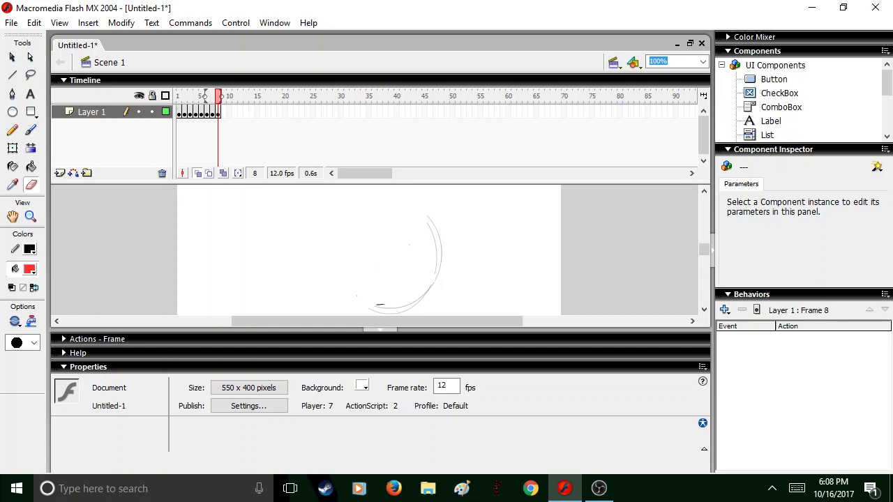
pyautogui.moveTo(374, 306); pyautogui.dragTo(390, 308)
pyautogui.hotkey('ctrl', 'z')
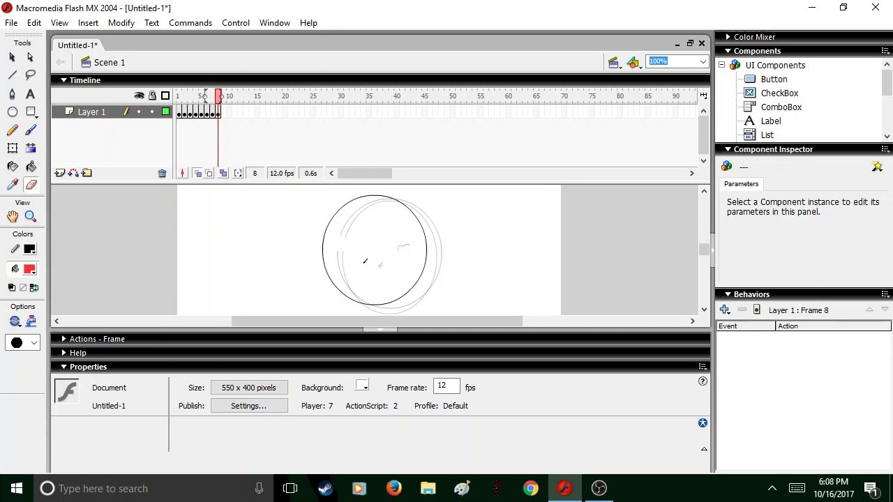
pyautogui.moveTo(326, 232)
pyautogui.mouseDown()
pyautogui.moveTo(371, 196)
pyautogui.moveTo(396, 201)
pyautogui.moveTo(425, 231)
pyautogui.moveTo(424, 265)
pyautogui.moveTo(405, 296)
pyautogui.moveTo(365, 304)
pyautogui.moveTo(334, 286)
pyautogui.moveTo(324, 232)
pyautogui.moveTo(342, 284)
pyautogui.mouseUp()
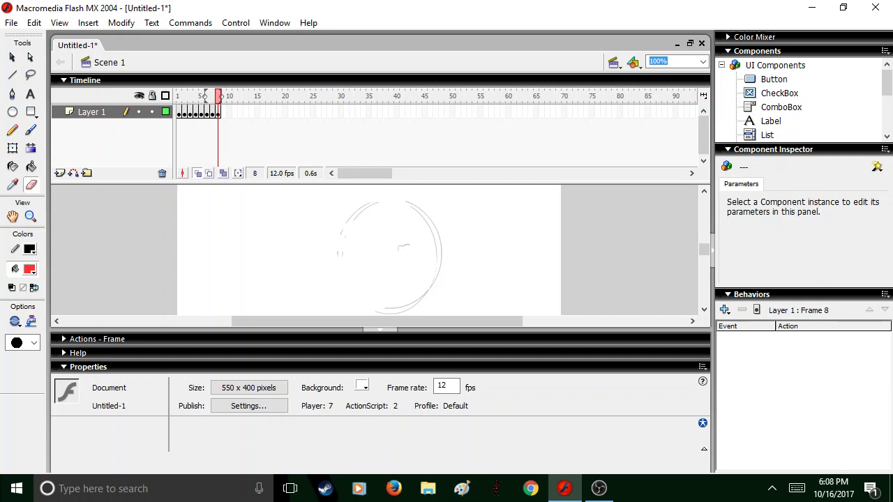
pyautogui.hotkey('ctrl', 'z')
pyautogui.hotkey('ctrl', 'z')
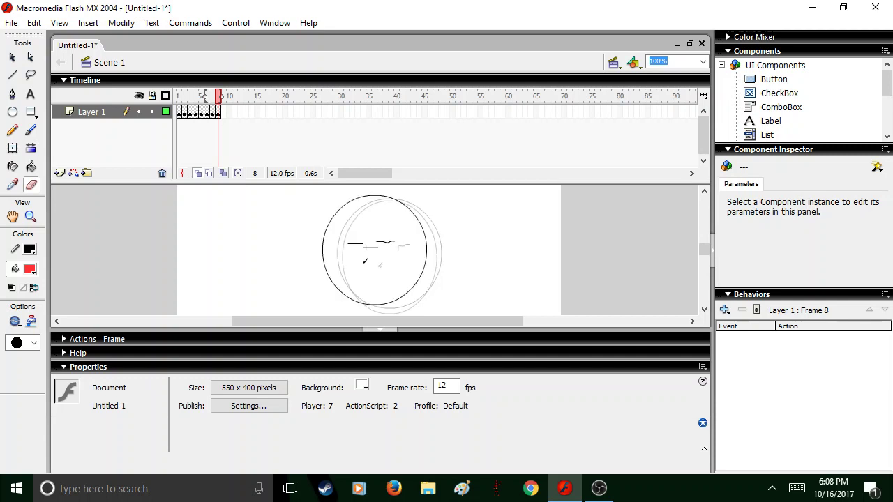
# Step: Compare frames 7 and 8, then clear the following frame's contents with Clear Frames
pyautogui.click(213, 109)
pyautogui.moveTo(216, 101); pyautogui.dragTo(220, 101)
pyautogui.rightClick(220, 112)
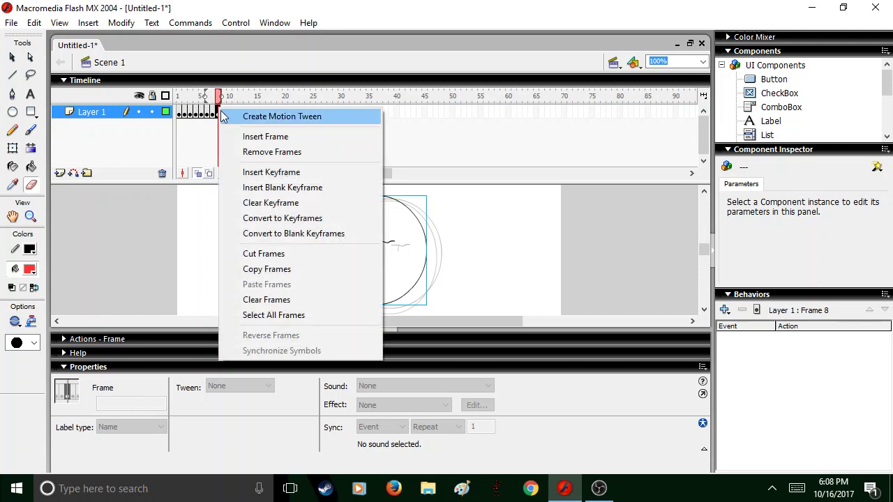
pyautogui.click(255, 300)
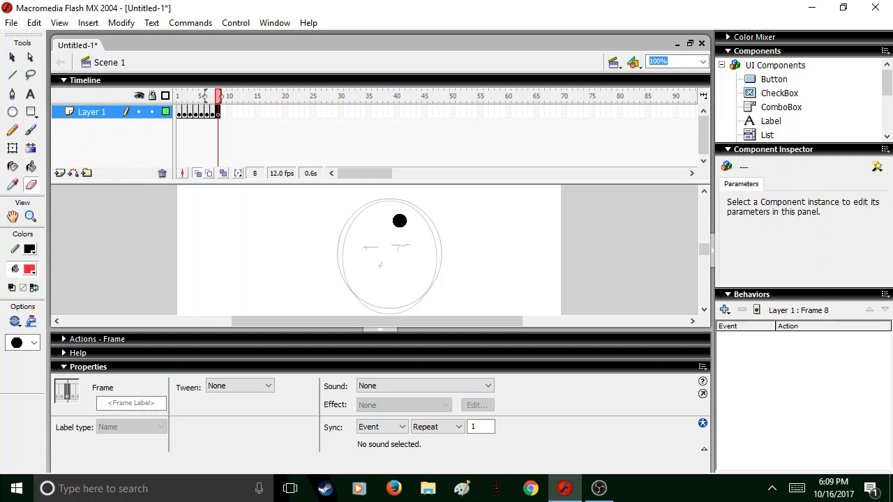
# Step: Restore frame 8's Head instance and move it right to X 257.4, Y 113.0
pyautogui.hotkey('ctrl', 'v')
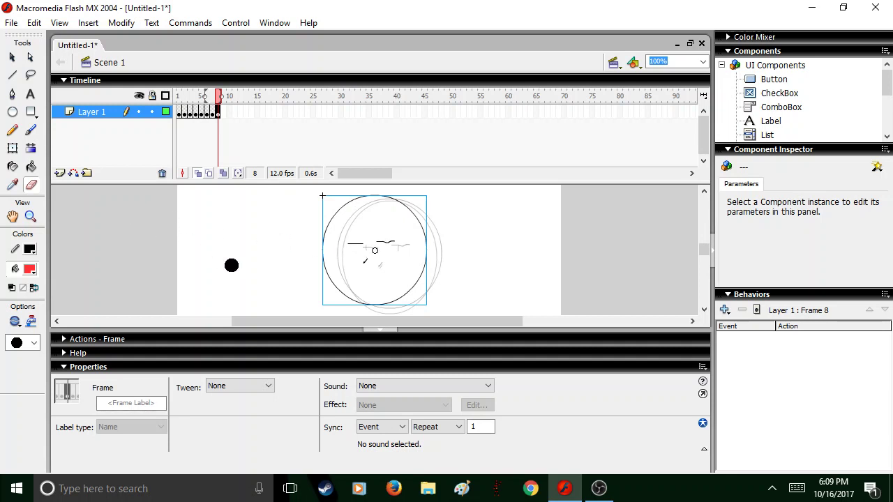
pyautogui.click(12, 57)
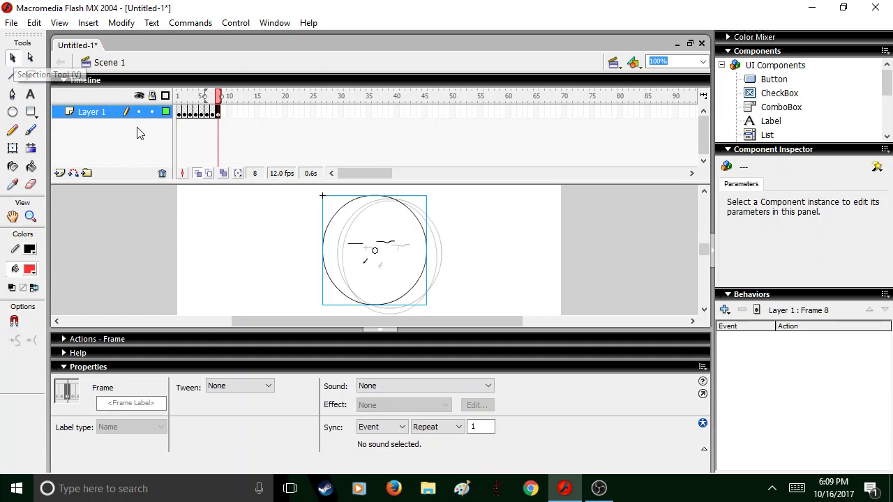
pyautogui.moveTo(378, 255); pyautogui.dragTo(411, 255)
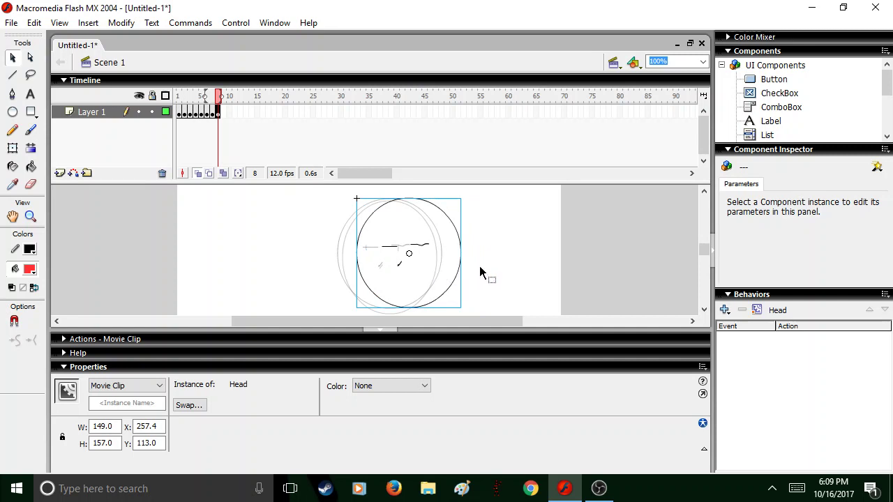
pyautogui.click(516, 276)
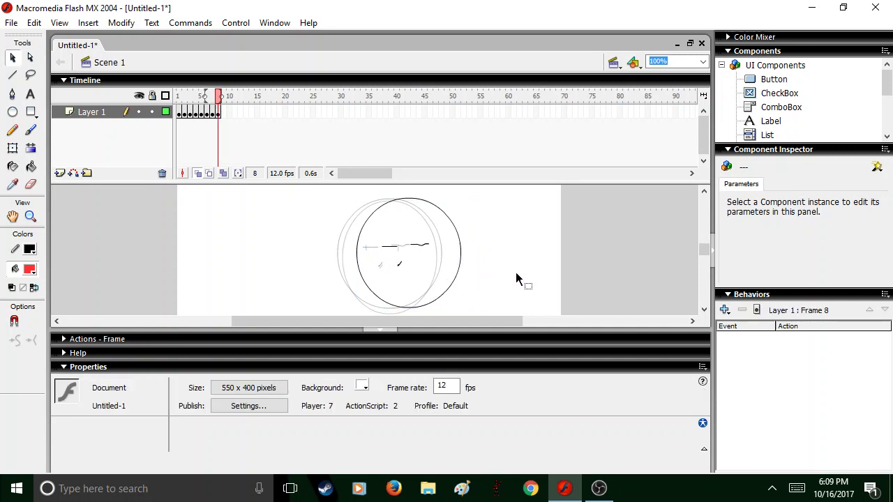
# Step: Add keyframes 9, 10 and 11, pasting the Head clip at X 298.4, 350.4 and 383.0
pyautogui.press('F7')
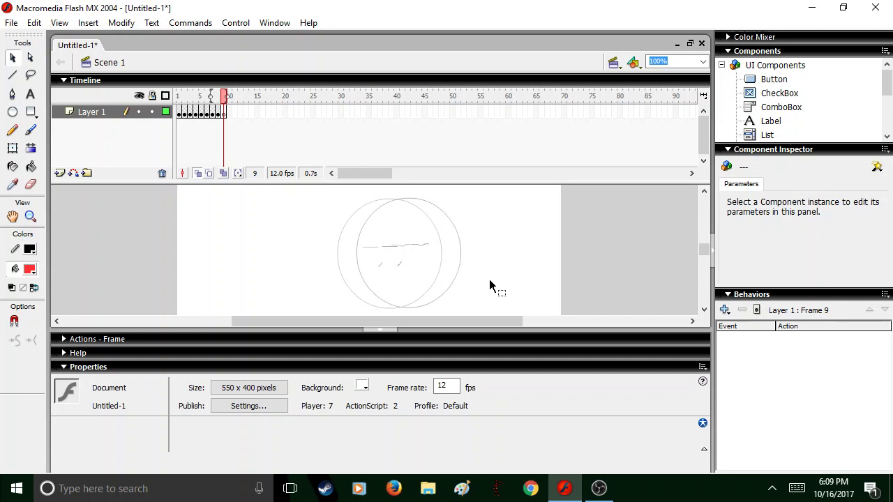
pyautogui.hotkey('ctrl', 'v')
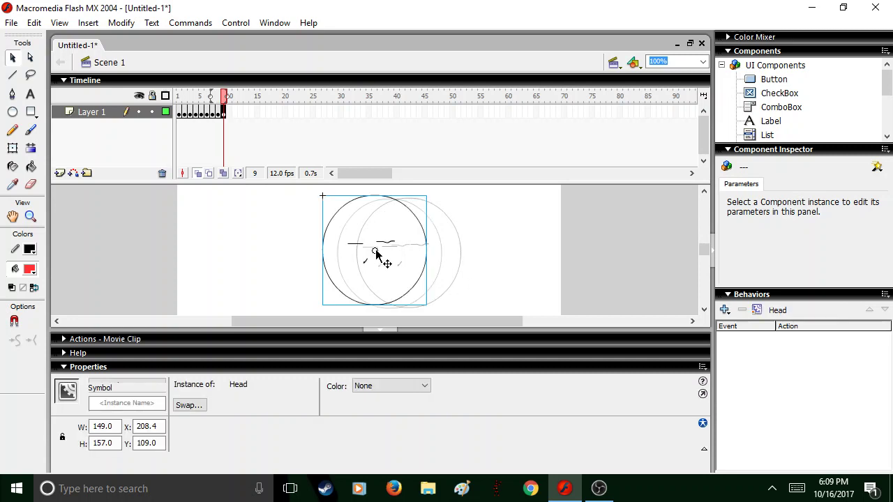
pyautogui.moveTo(374, 251); pyautogui.dragTo(438, 251)
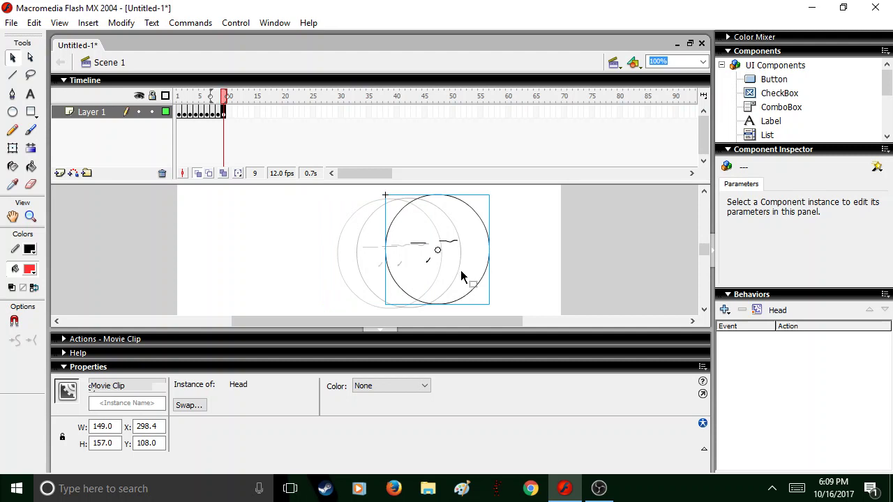
pyautogui.click(524, 278)
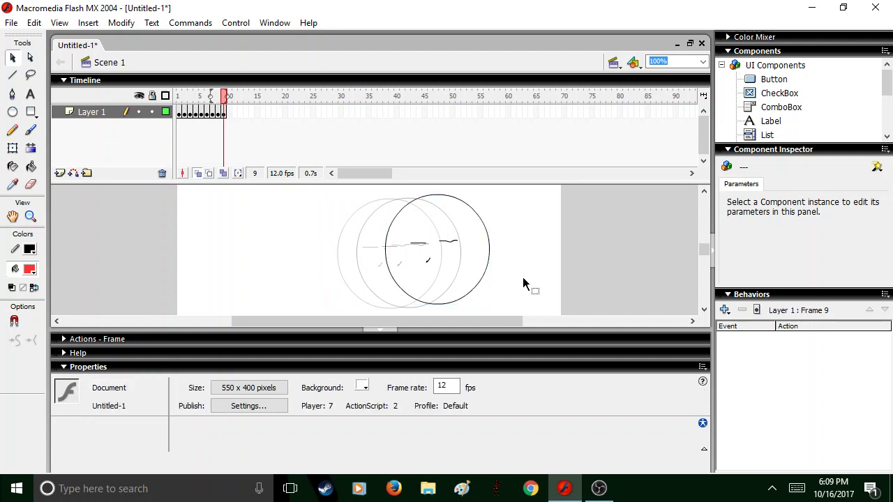
pyautogui.press('F7')
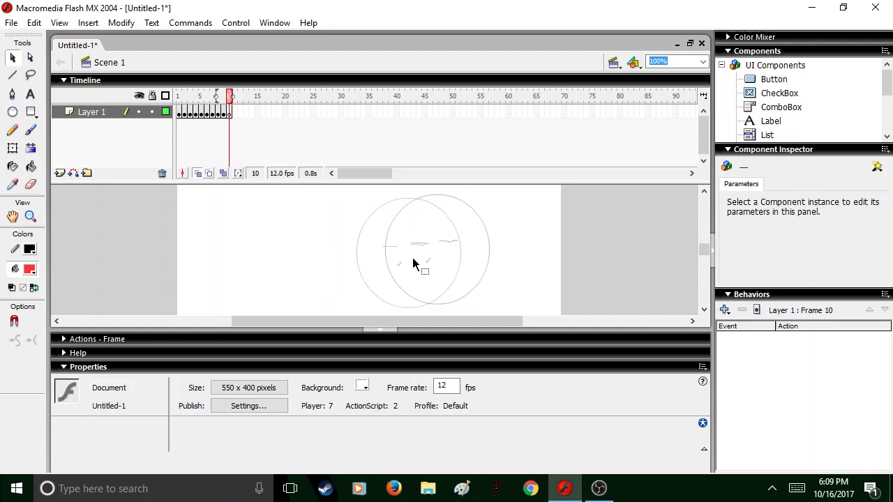
pyautogui.hotkey('ctrl', 'v')
pyautogui.moveTo(385, 254); pyautogui.dragTo(479, 255)
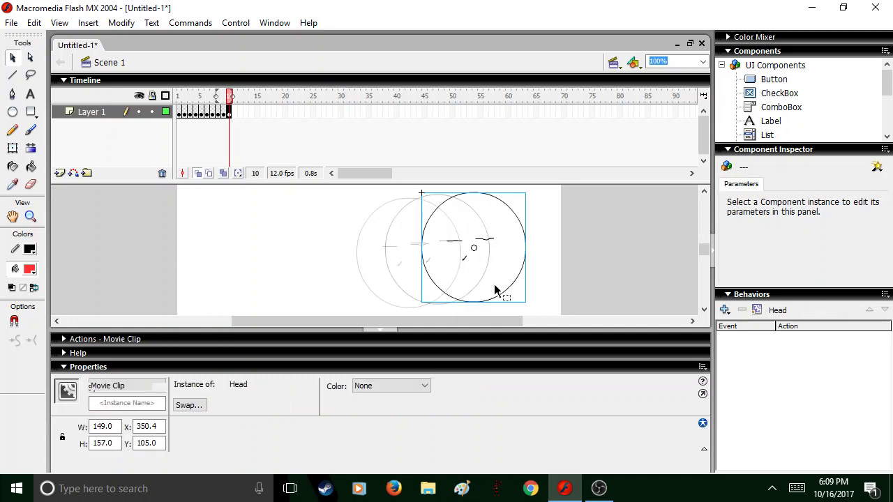
pyautogui.click(535, 284)
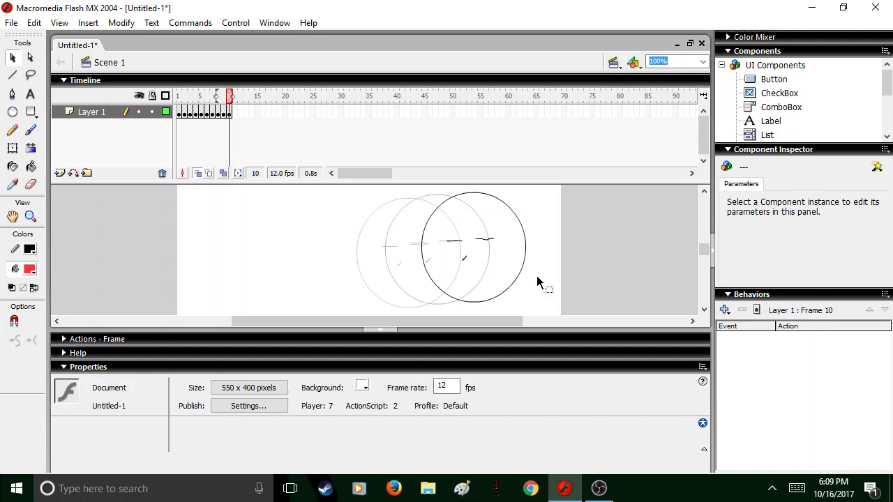
pyautogui.press('F7')
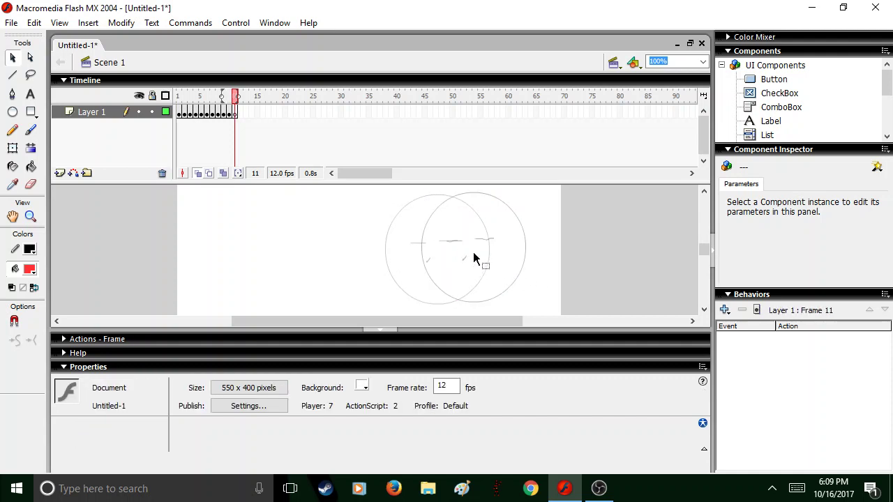
pyautogui.hotkey('ctrl', 'v')
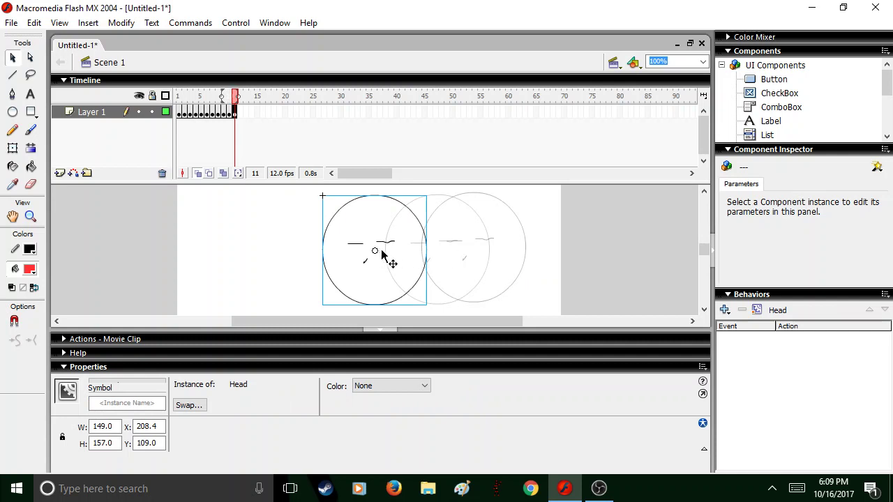
pyautogui.moveTo(388, 254); pyautogui.dragTo(501, 246)
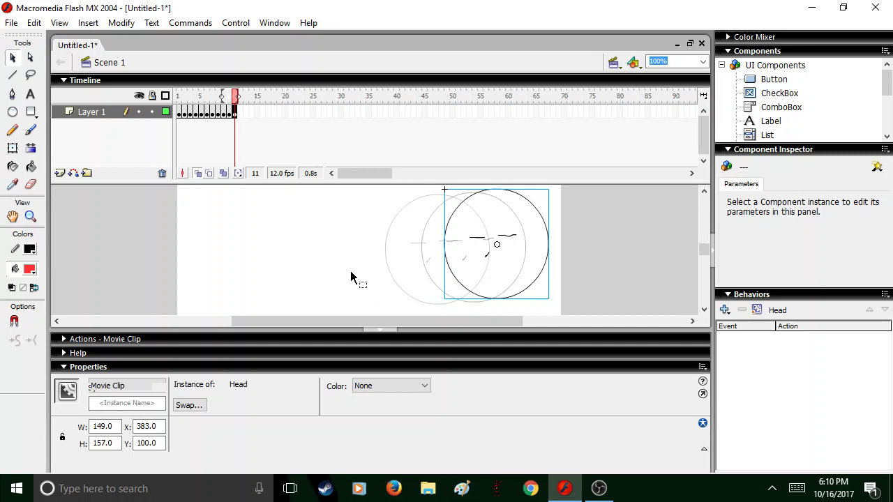
# Step: Add keyframe 12 and paste the Head clip there at X 436.4
pyautogui.click(350, 276)
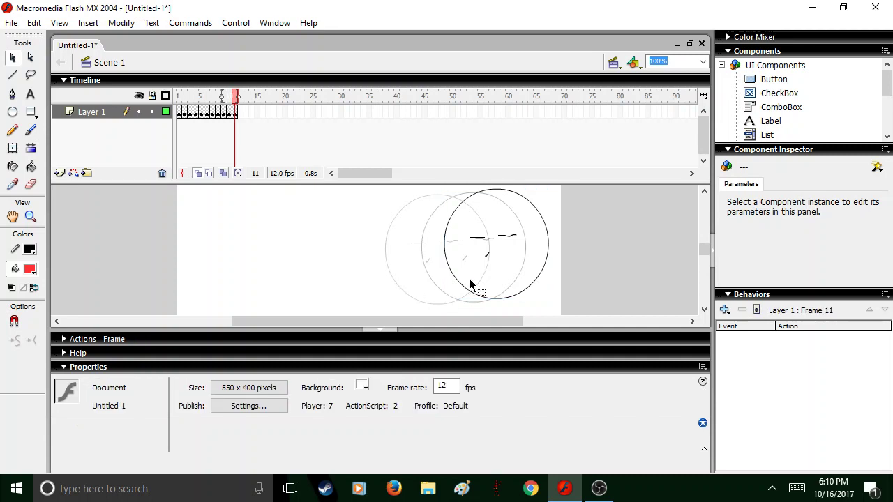
pyautogui.press('F7')
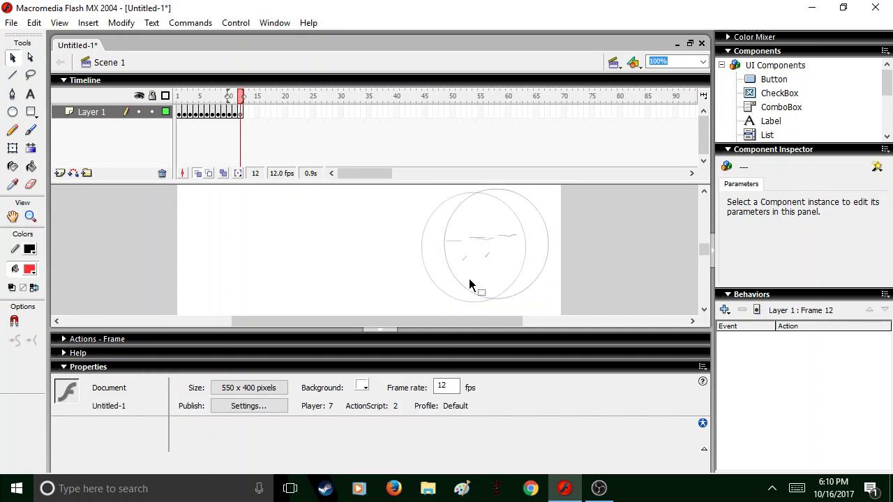
pyautogui.hotkey('ctrl', 'v')
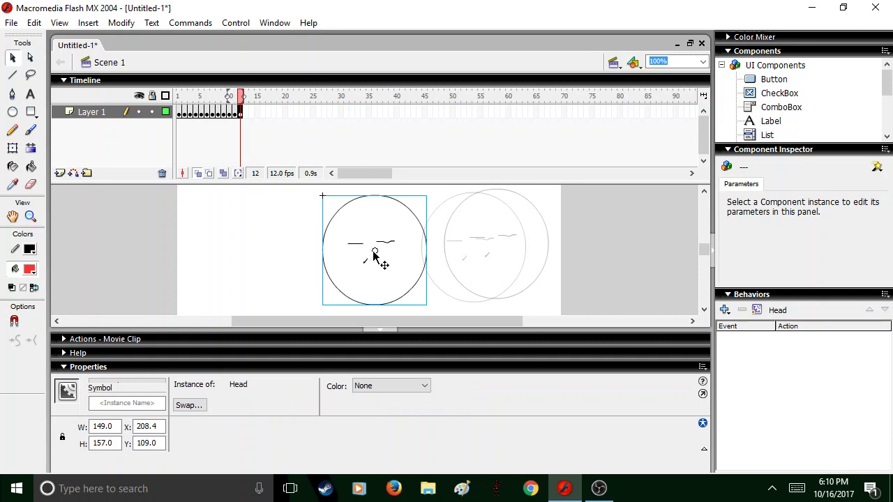
pyautogui.moveTo(374, 254); pyautogui.dragTo(535, 243)
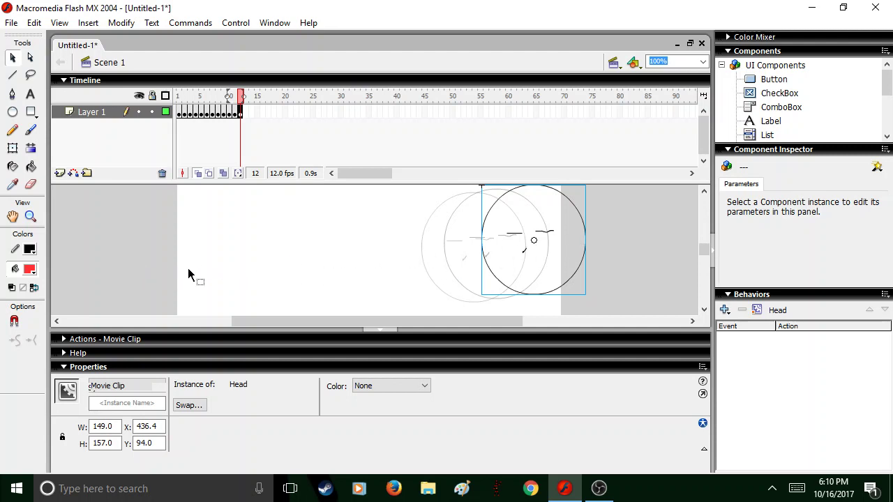
pyautogui.click(94, 283)
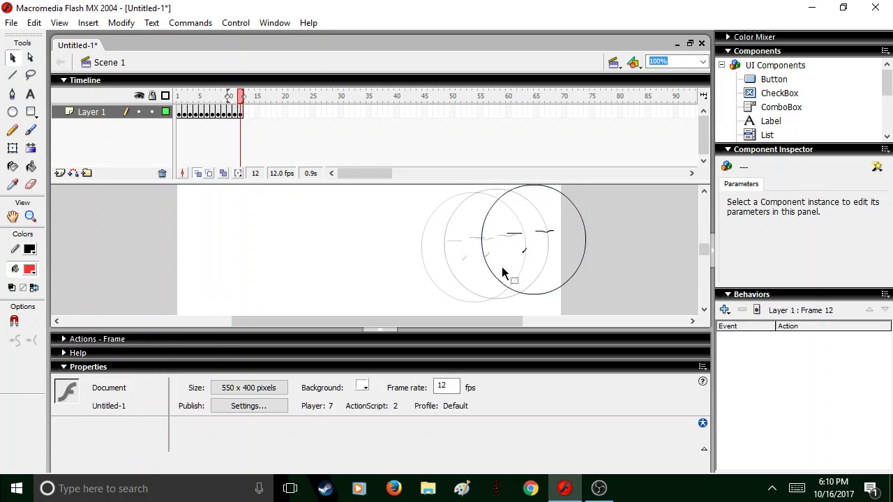
# Step: Paste an extra Head copy on frame 12 and drag it further right
pyautogui.hotkey('ctrl', 'v')
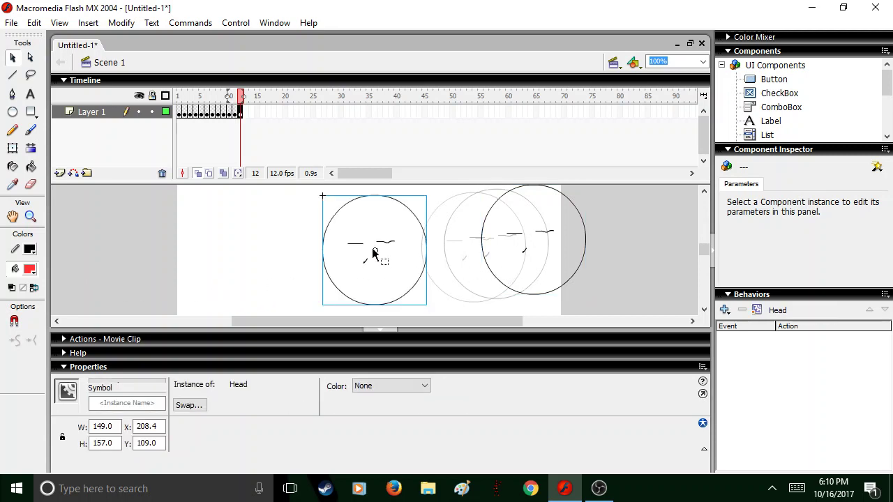
pyautogui.moveTo(377, 252); pyautogui.dragTo(562, 250)
pyautogui.click(562, 250)
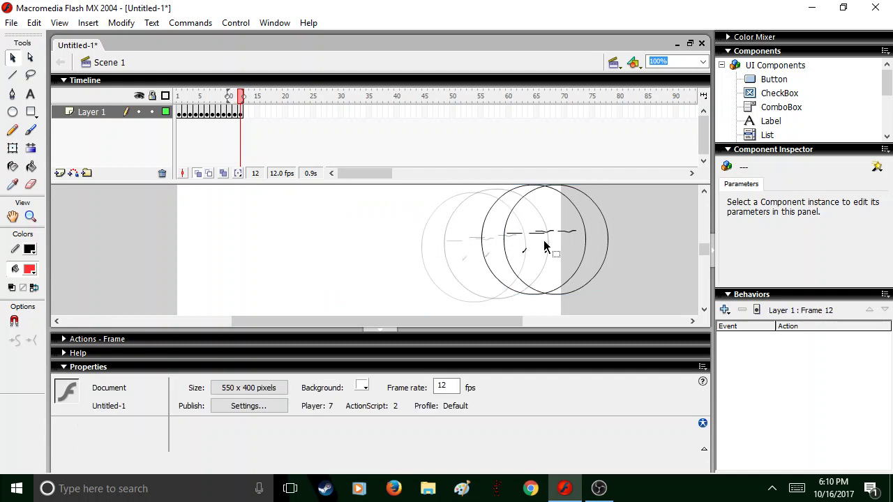
pyautogui.moveTo(541, 245); pyautogui.dragTo(551, 244)
# Step: Clear frame 12, preview the animation, and re-paste the Head clip at X 418.4
pyautogui.rightClick(239, 117)
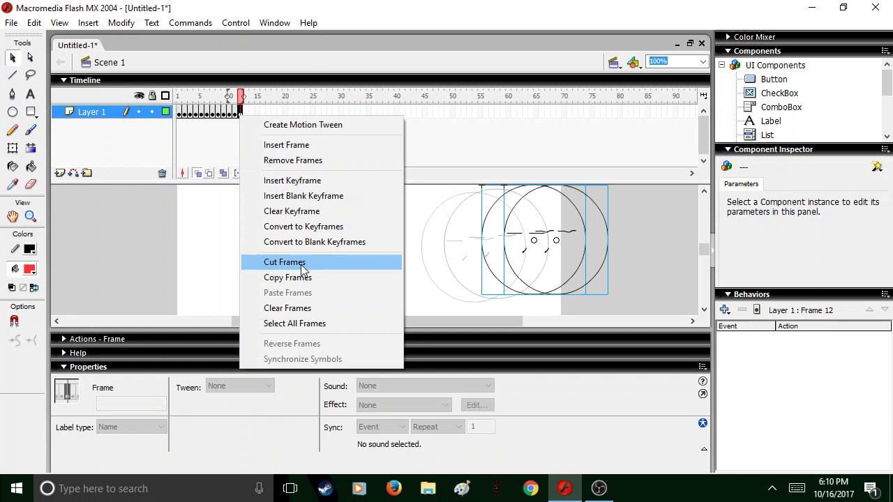
pyautogui.click(300, 309)
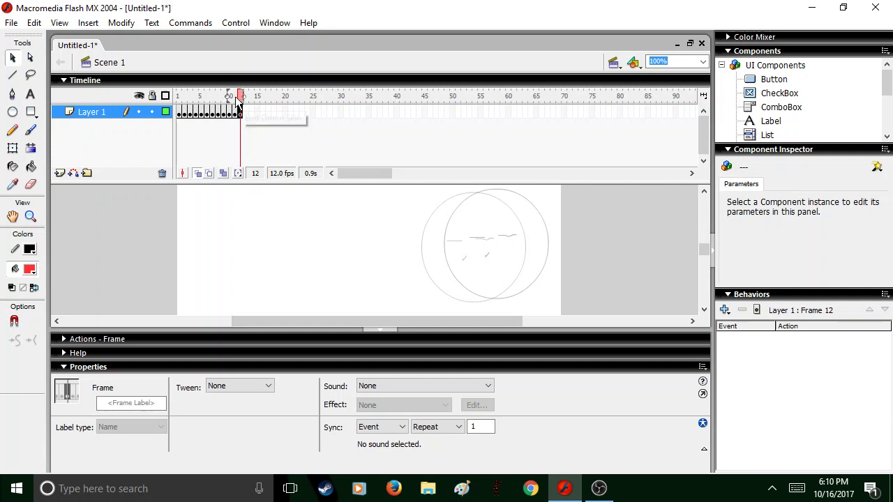
pyautogui.press('Return')
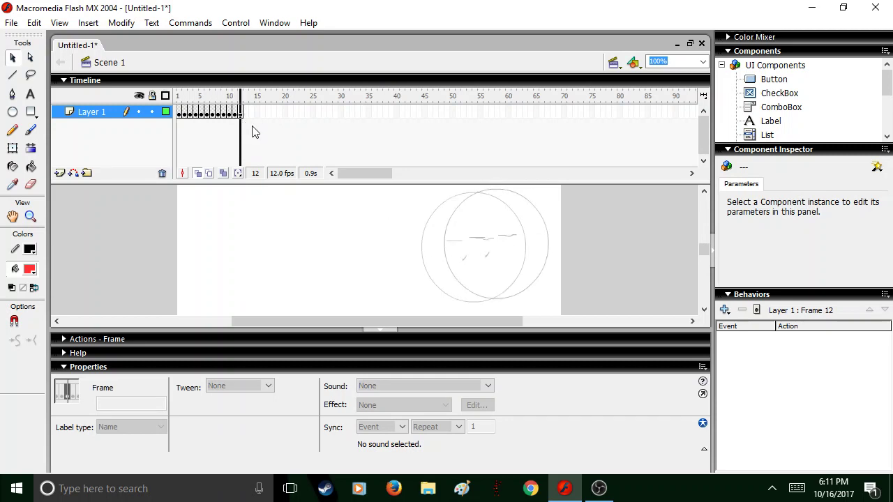
pyautogui.hotkey('ctrl', 'v')
pyautogui.moveTo(377, 257)
pyautogui.mouseDown()
pyautogui.moveTo(542, 251)
pyautogui.moveTo(524, 249)
pyautogui.mouseUp()
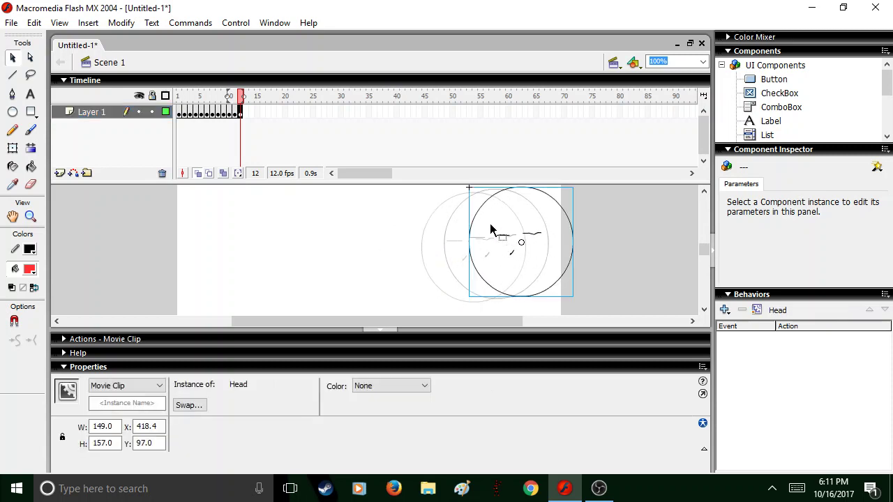
pyautogui.click(383, 240)
# Step: Add keyframes 13 and 14 with the Head clip at X 463.4 and X 494.4
pyautogui.press('F7')
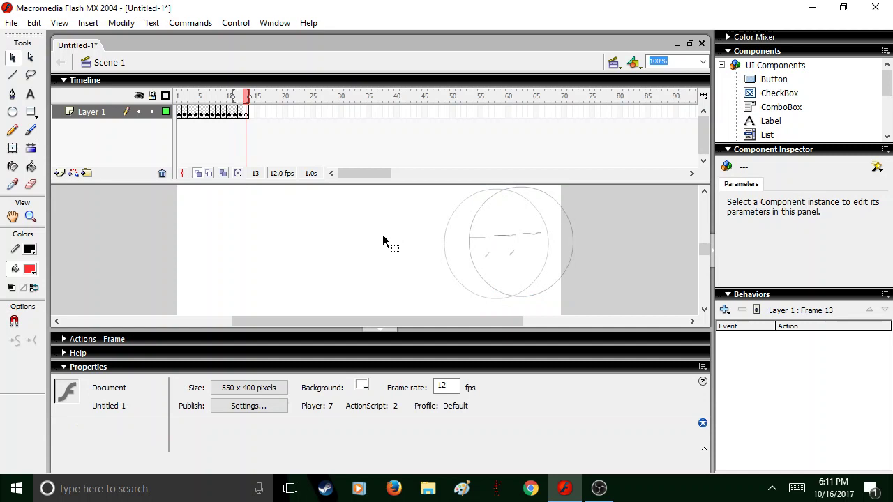
pyautogui.hotkey('ctrl', 'v')
pyautogui.moveTo(375, 252); pyautogui.dragTo(553, 243)
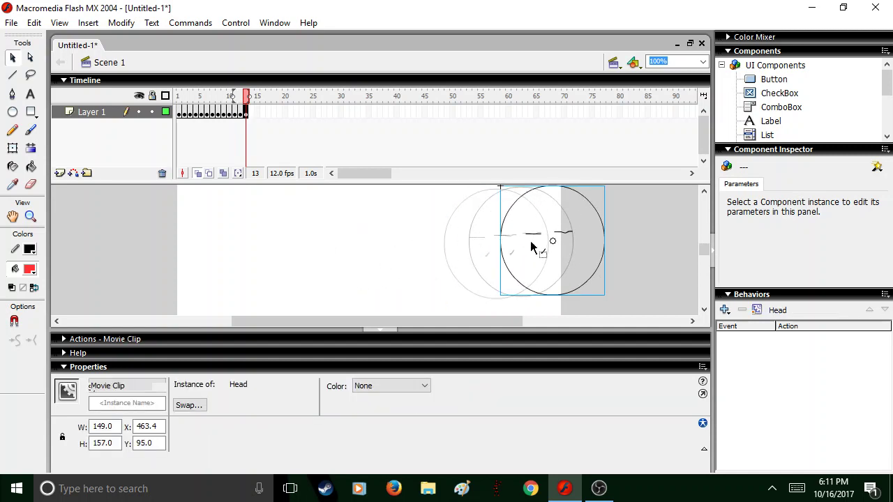
pyautogui.click(308, 256)
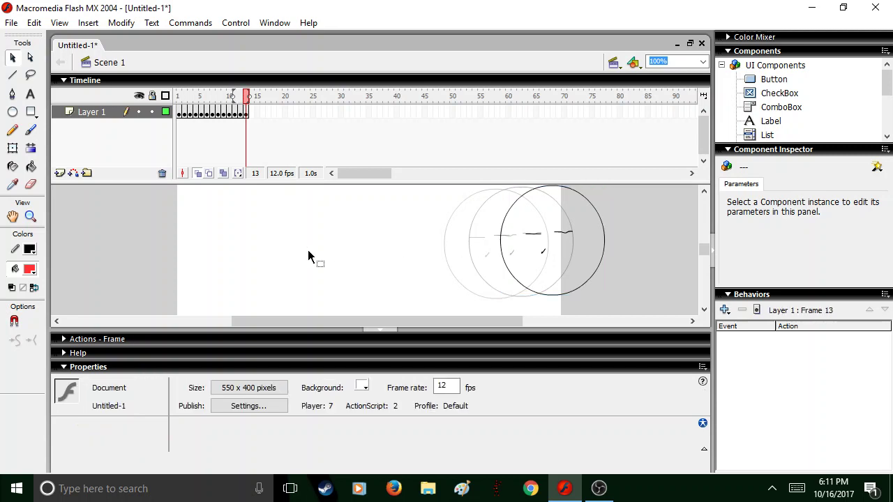
pyautogui.press('F7')
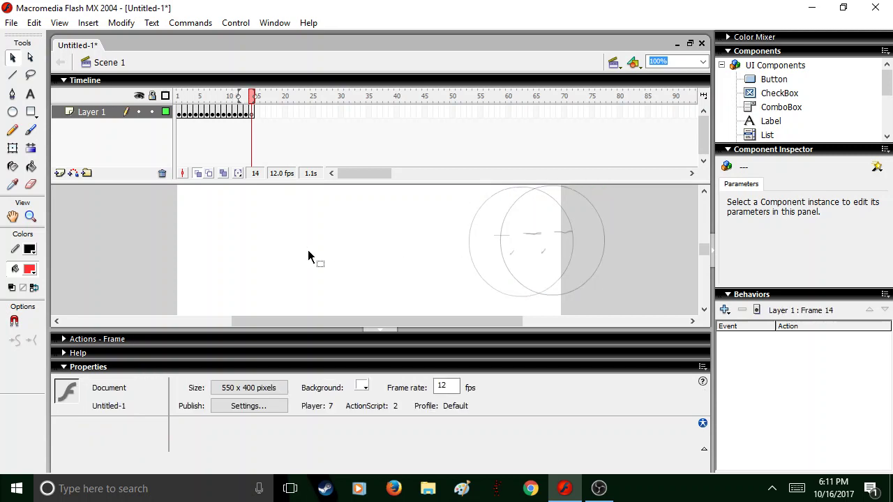
pyautogui.hotkey('ctrl', 'v')
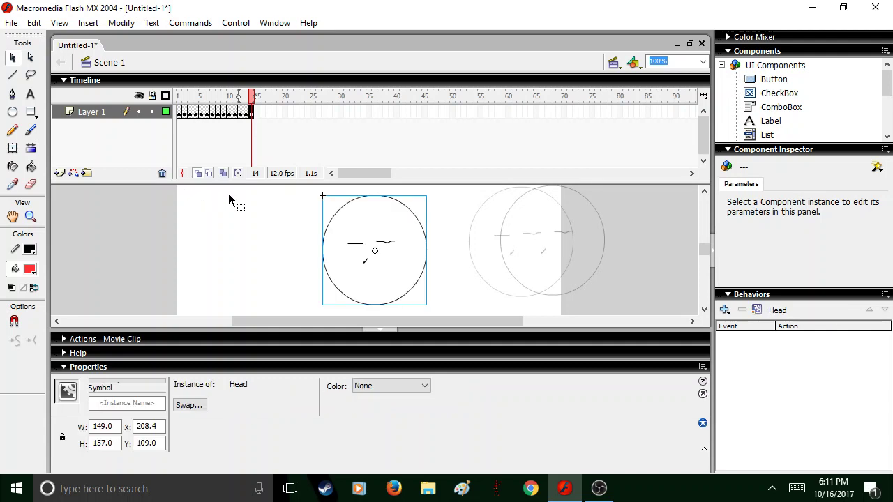
pyautogui.moveTo(377, 254); pyautogui.dragTo(574, 236)
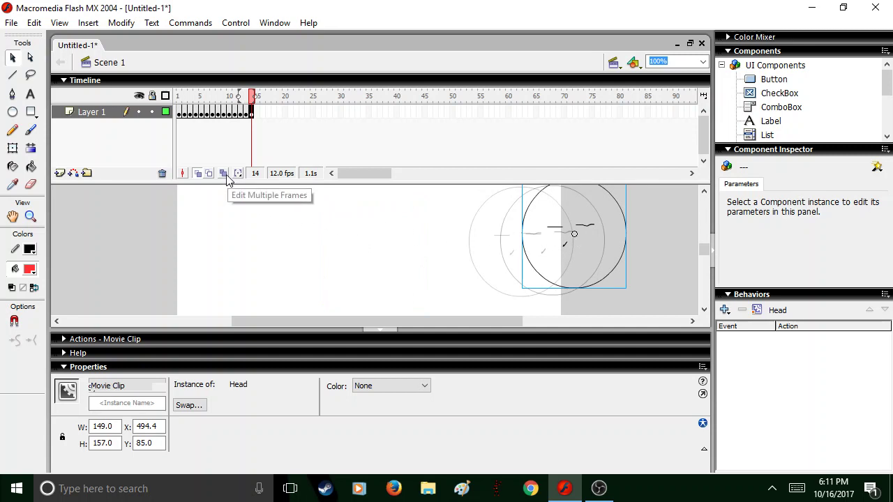
pyautogui.click(319, 252)
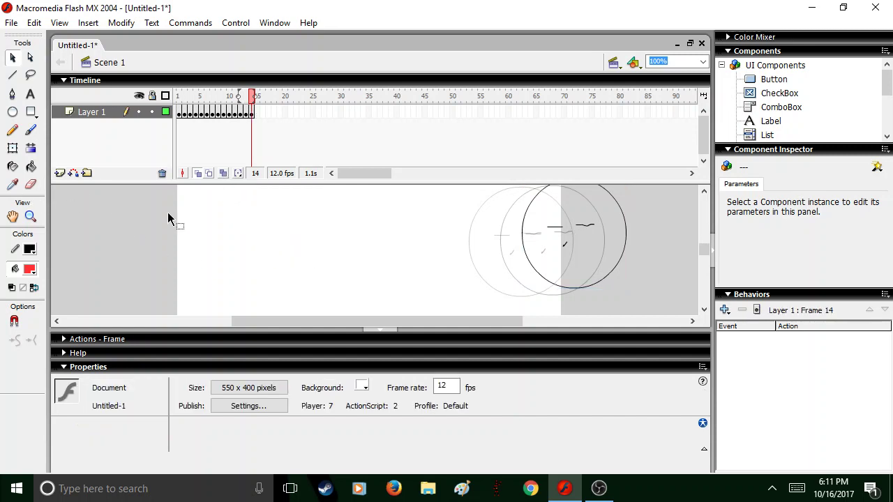
# Step: Paste two more Head copies on frame 14, the last moved to X 558.5
pyautogui.hotkey('ctrl', 'v')
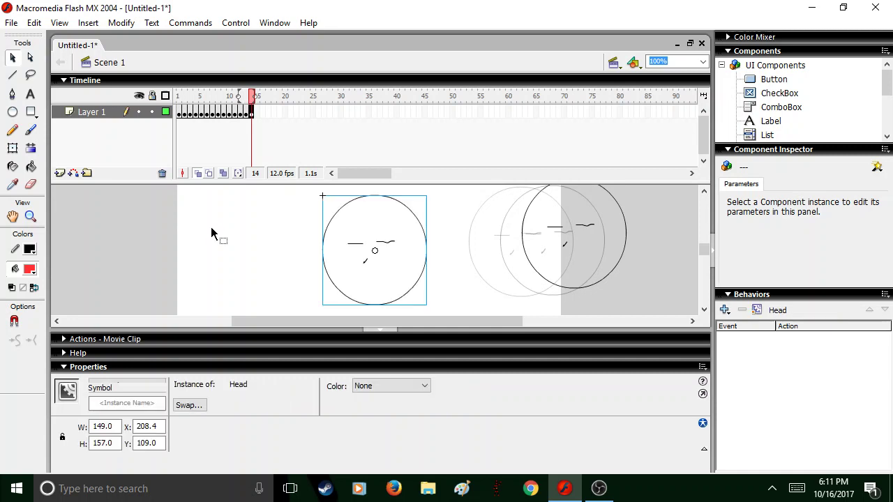
pyautogui.moveTo(355, 258); pyautogui.dragTo(602, 240)
pyautogui.click(109, 252)
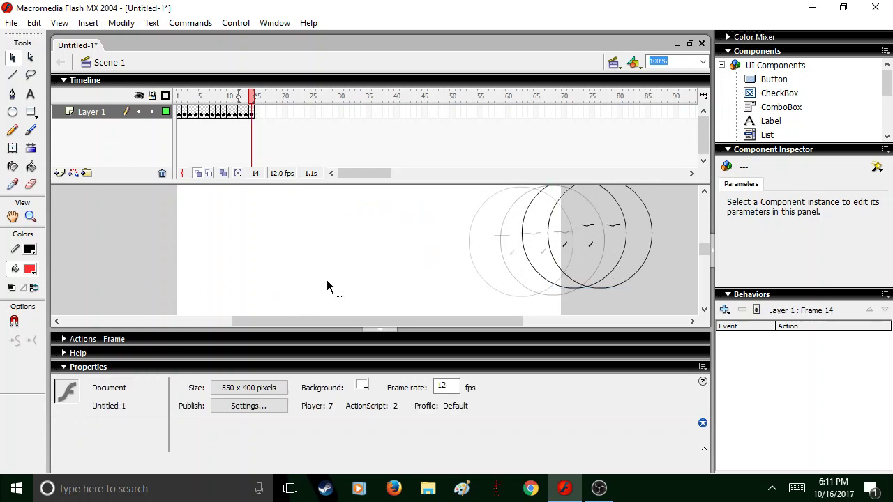
pyautogui.hotkey('ctrl', 'v')
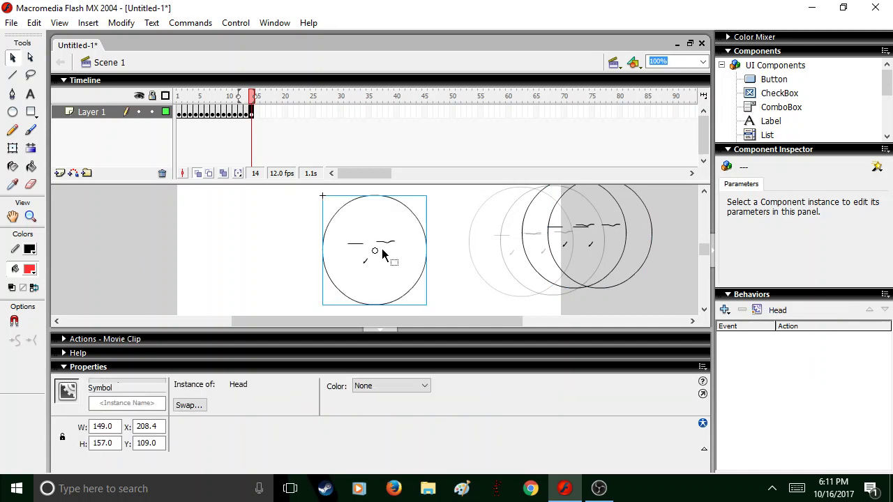
pyautogui.moveTo(377, 255); pyautogui.dragTo(620, 234)
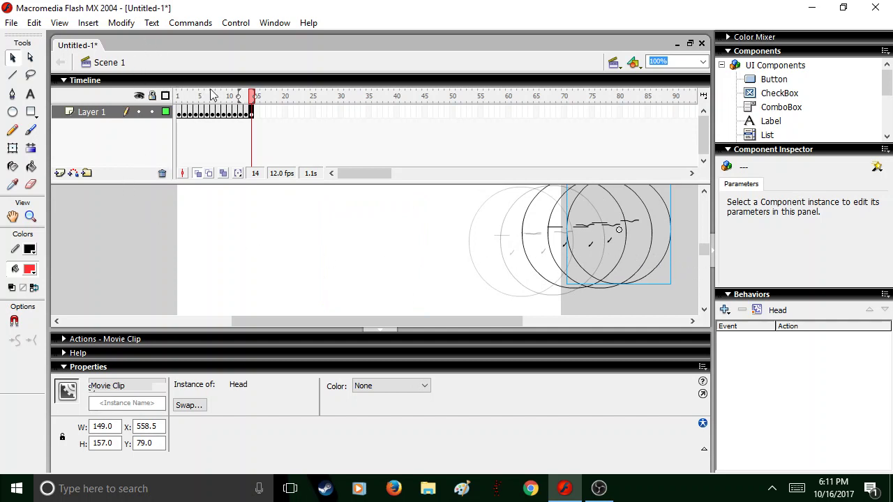
# Step: Clear frame 14 and paste the Head clip moved right toward the stage edge
pyautogui.rightClick(253, 113)
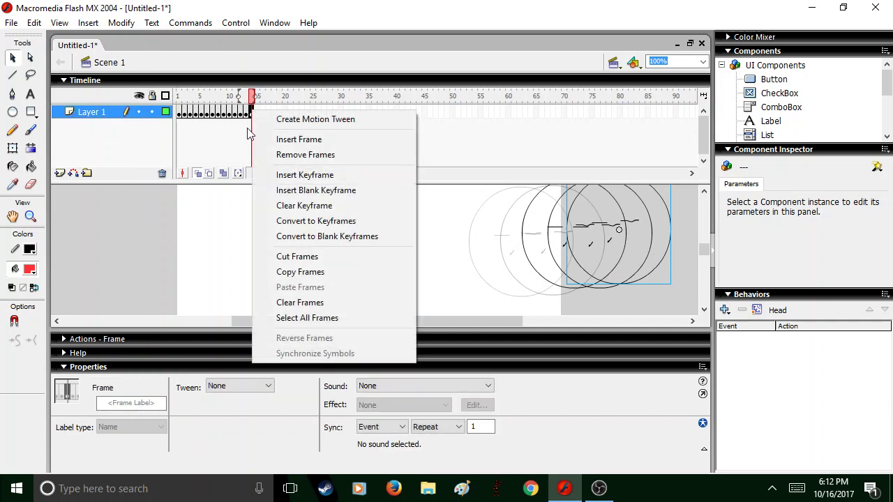
pyautogui.click(307, 303)
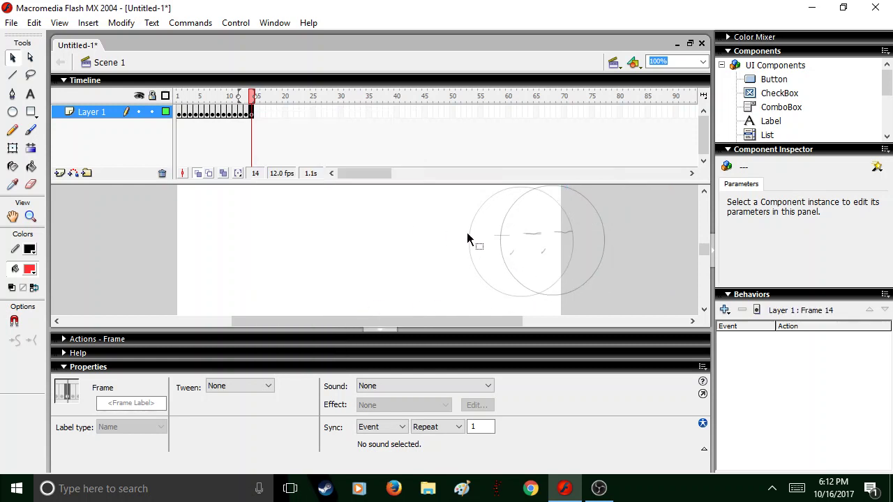
pyautogui.hotkey('ctrl', 'v')
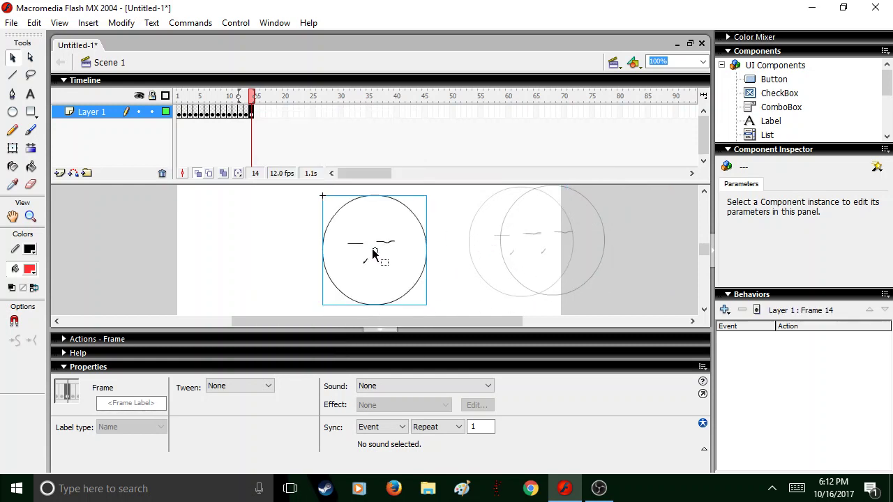
pyautogui.moveTo(388, 255)
pyautogui.mouseDown()
pyautogui.moveTo(447, 262)
pyautogui.moveTo(579, 252)
pyautogui.moveTo(586, 244)
pyautogui.mouseUp()
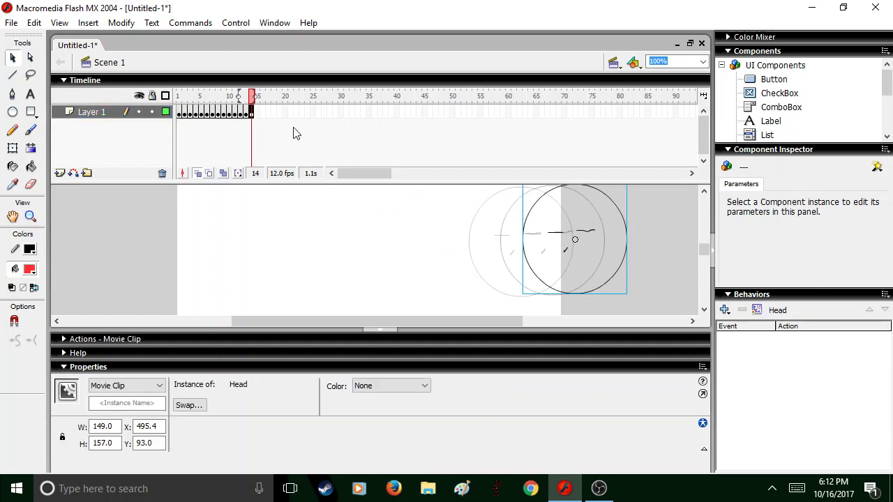
# Step: Add keyframe 15 with the Head clip pasted further right
pyautogui.press('F7')
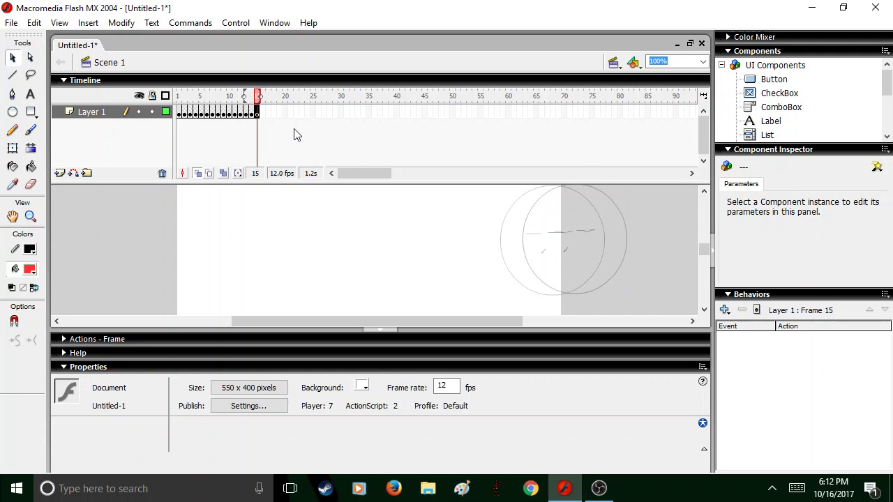
pyautogui.hotkey('ctrl', 'v')
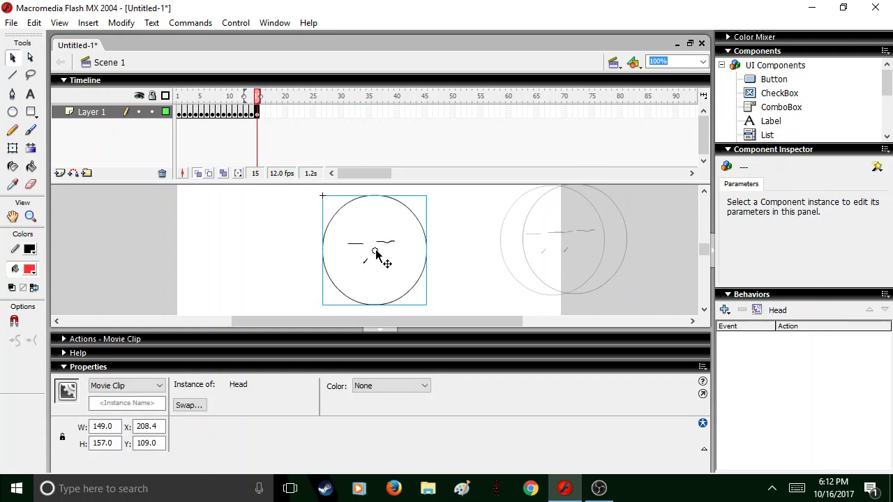
pyautogui.moveTo(374, 252); pyautogui.dragTo(605, 237)
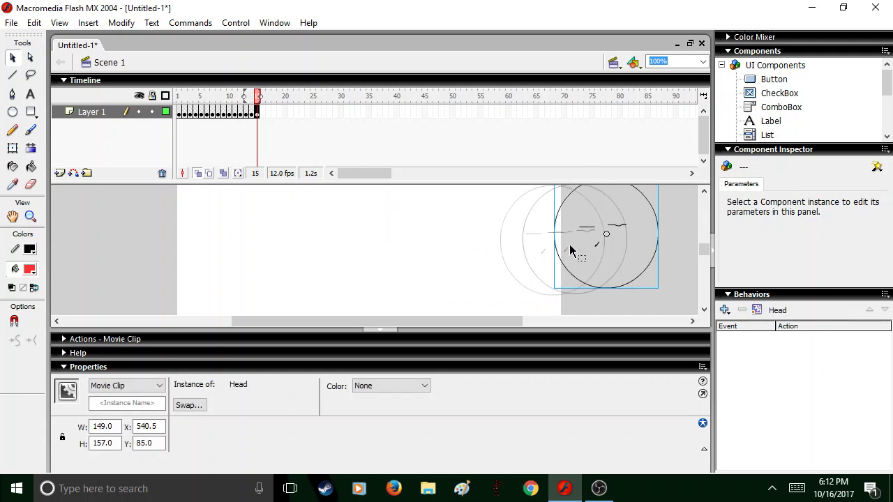
pyautogui.click(447, 263)
# Step: Add keyframe 16 with the Head further right, plus an extra copy at X 208.4, Y 109.0
pyautogui.press('F7')
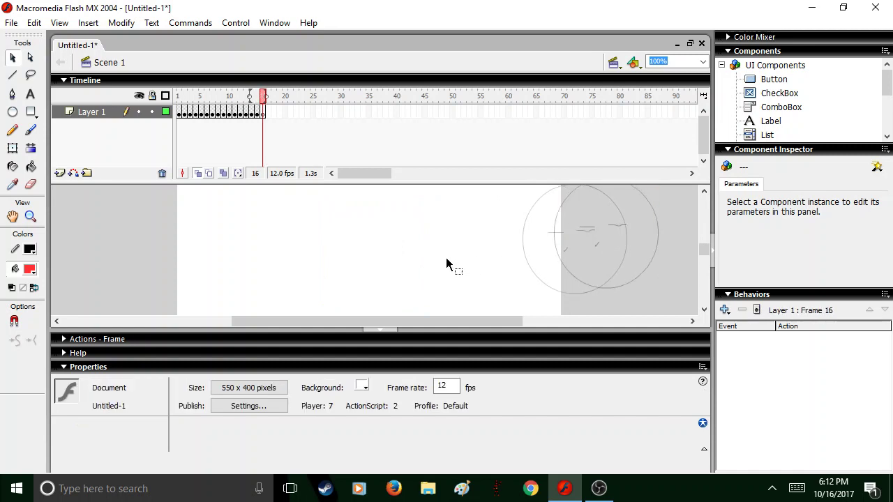
pyautogui.hotkey('ctrl', 'v')
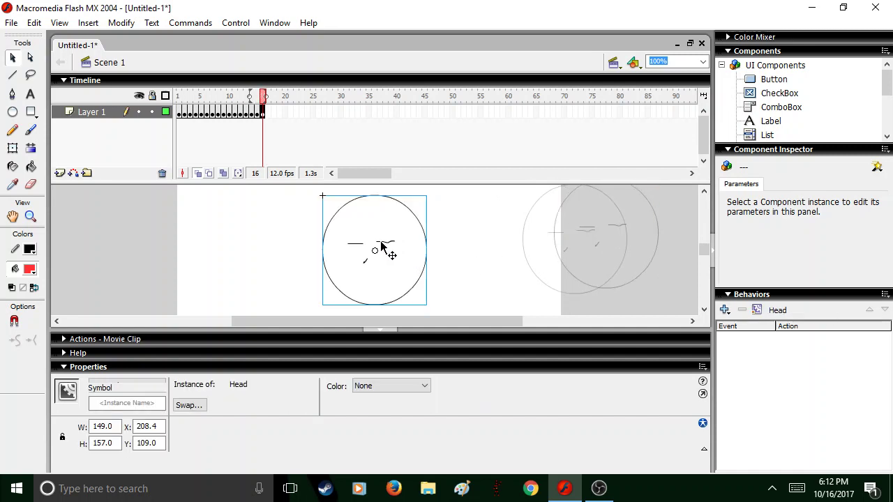
pyautogui.moveTo(382, 253); pyautogui.dragTo(627, 238)
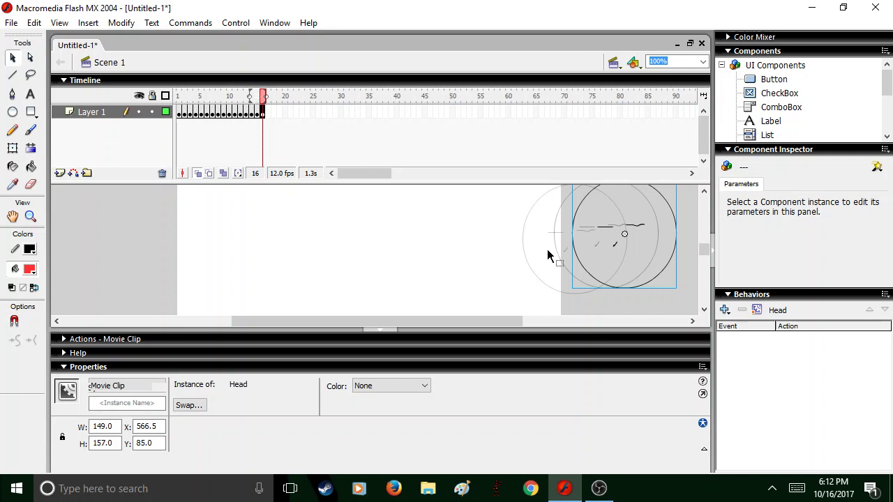
pyautogui.click(462, 252)
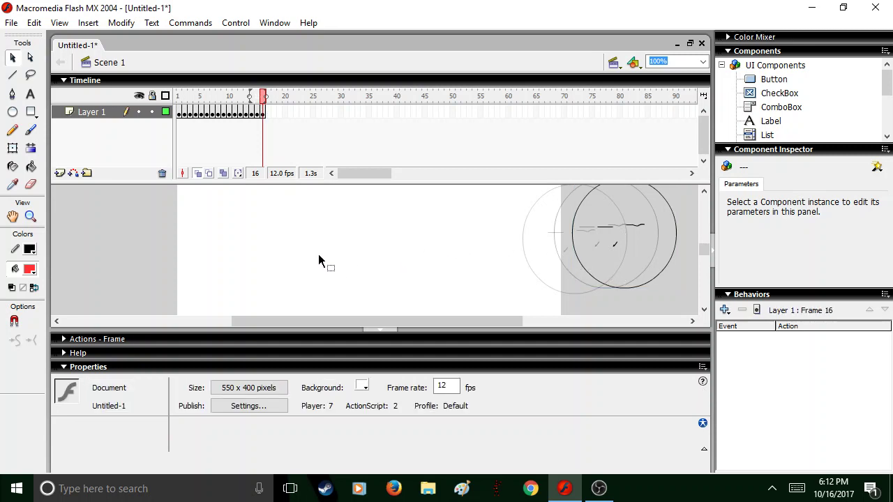
pyautogui.hotkey('ctrl', 'v')
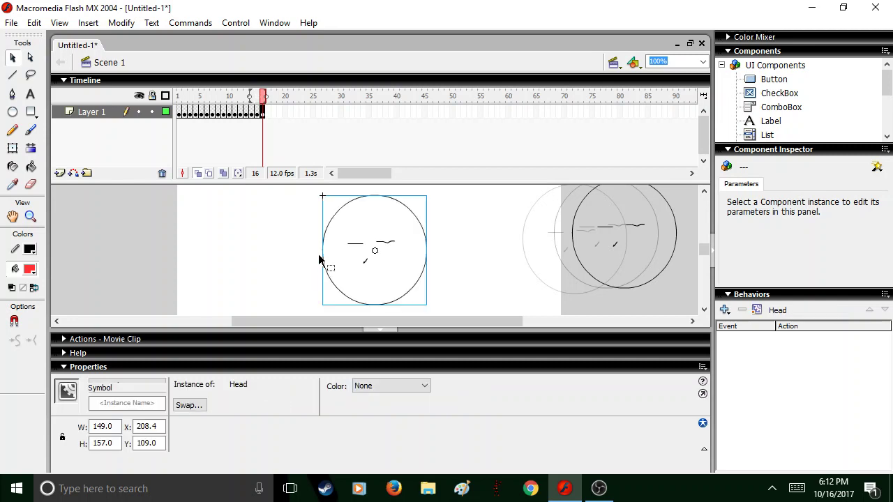
pyautogui.click(374, 253)
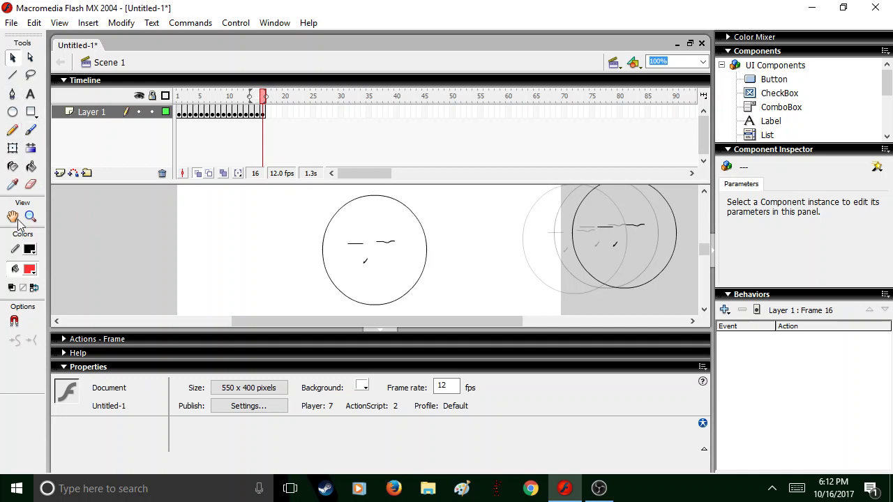
# Step: Try erasing the top of the centred face's outline with the Eraser, then undo it
pyautogui.click(30, 184)
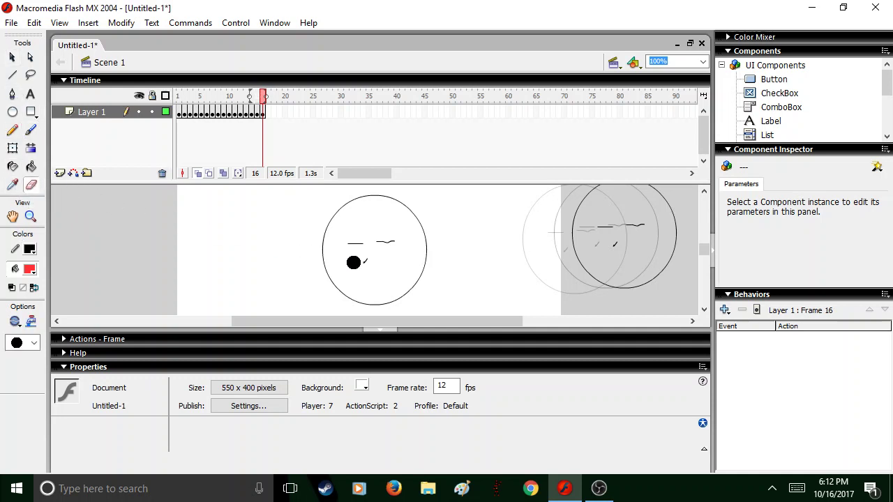
pyautogui.moveTo(353, 263)
pyautogui.mouseDown()
pyautogui.moveTo(330, 221)
pyautogui.moveTo(414, 204)
pyautogui.moveTo(421, 227)
pyautogui.moveTo(398, 248)
pyautogui.moveTo(419, 267)
pyautogui.moveTo(382, 278)
pyautogui.moveTo(364, 304)
pyautogui.moveTo(325, 269)
pyautogui.moveTo(359, 239)
pyautogui.mouseUp()
pyautogui.hotkey('ctrl', 'z')
# Step: Clear frame 16 and paste a single Head clip back at the stage centre
pyautogui.rightClick(262, 115)
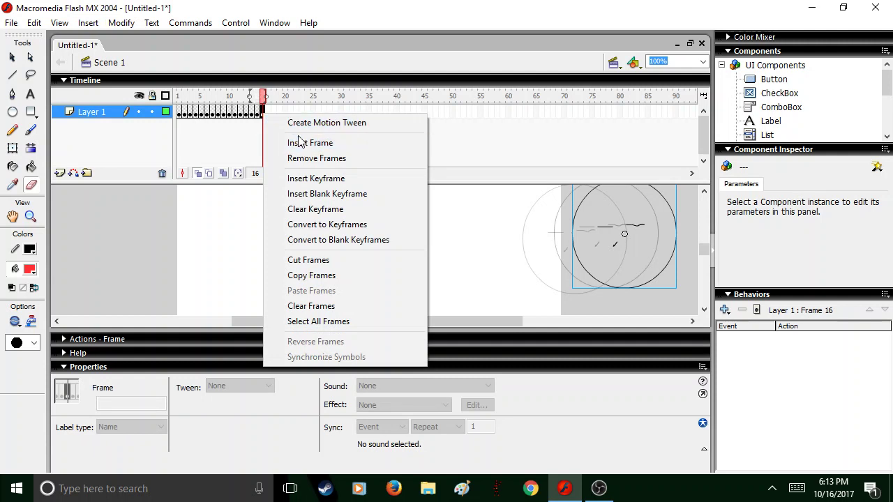
pyautogui.click(319, 306)
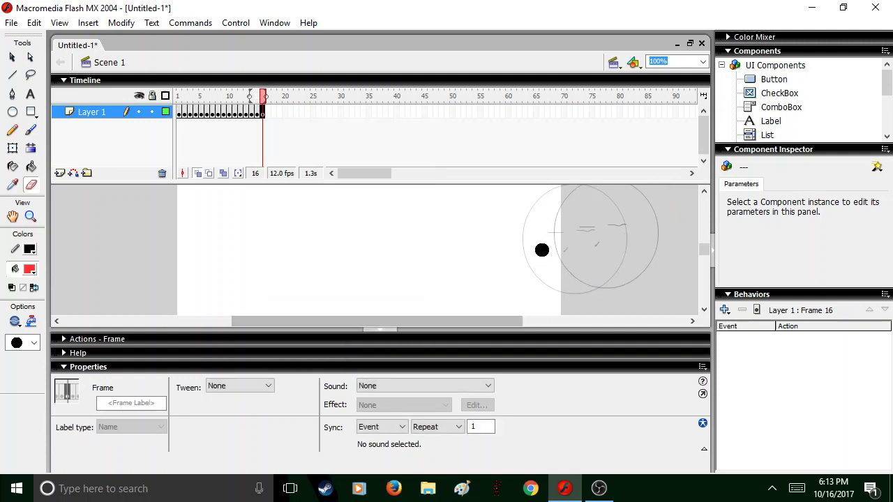
pyautogui.hotkey('ctrl', 'v')
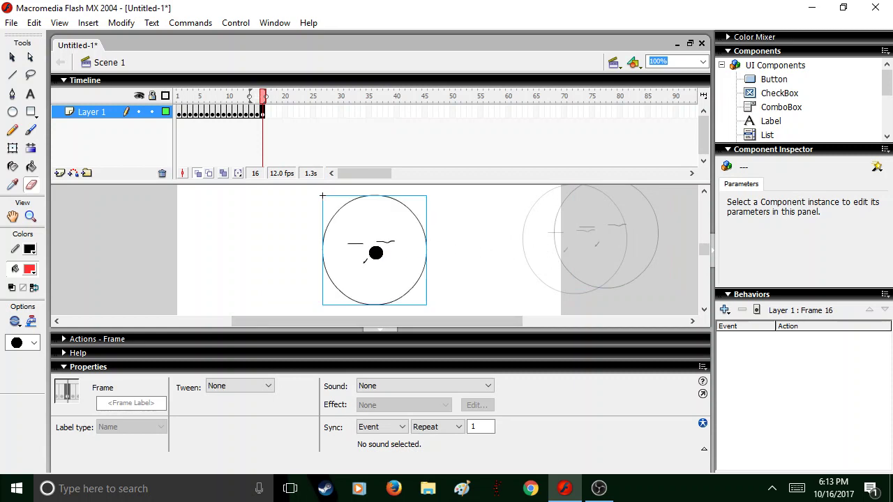
pyautogui.click(395, 256)
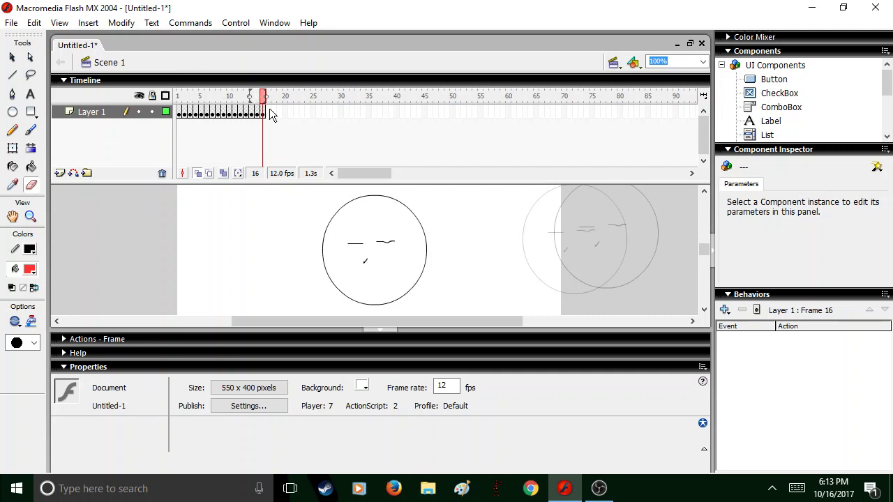
pyautogui.click(264, 115)
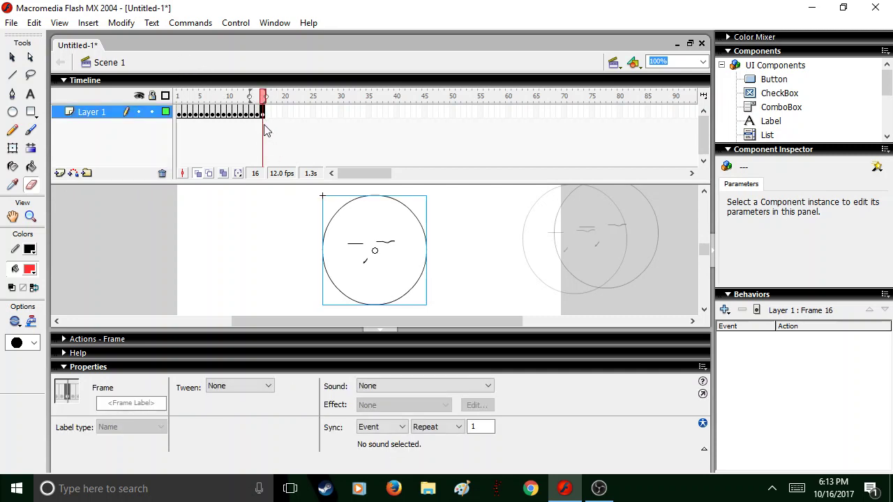
# Step: Re-clear frame 16, paste Head off-stage right at X 574.5, Y 85.0, and add blank keyframe 17
pyautogui.rightClick(263, 117)
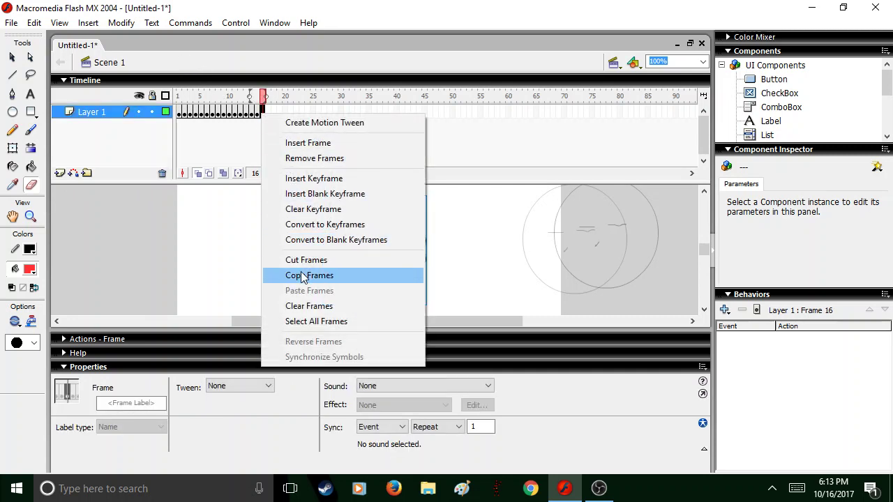
pyautogui.click(307, 306)
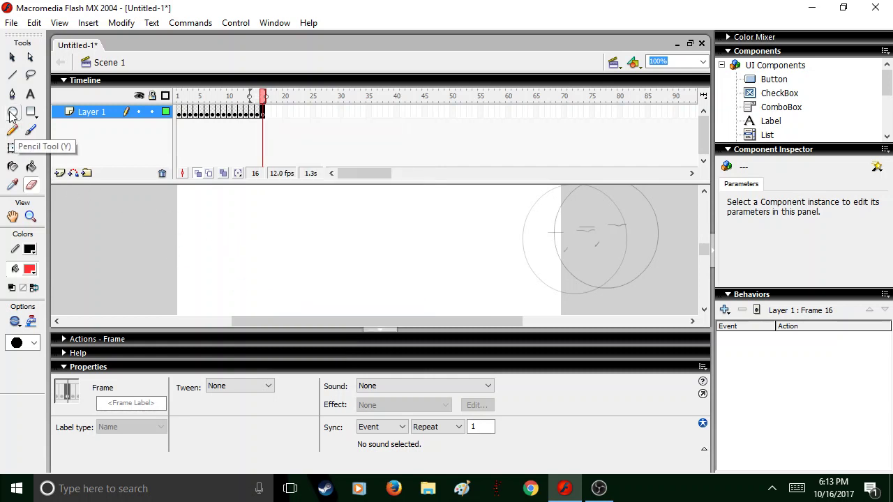
pyautogui.click(12, 57)
pyautogui.hotkey('ctrl', 'v')
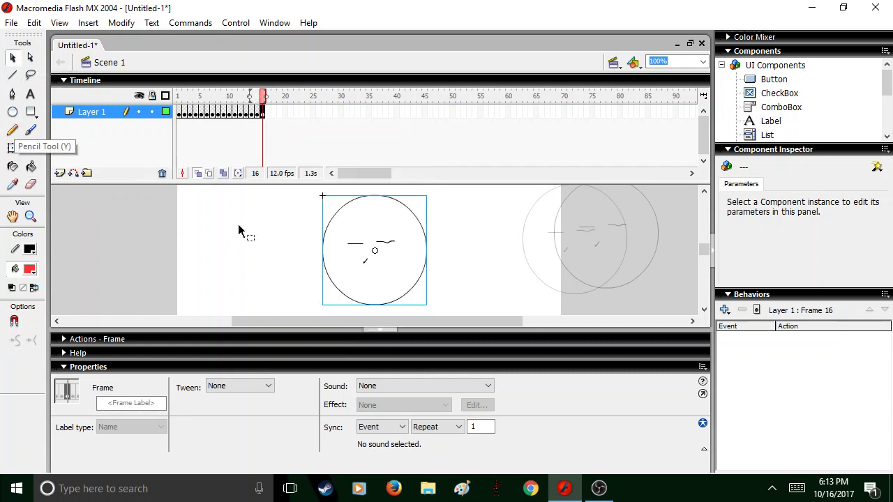
pyautogui.moveTo(380, 258); pyautogui.dragTo(632, 237)
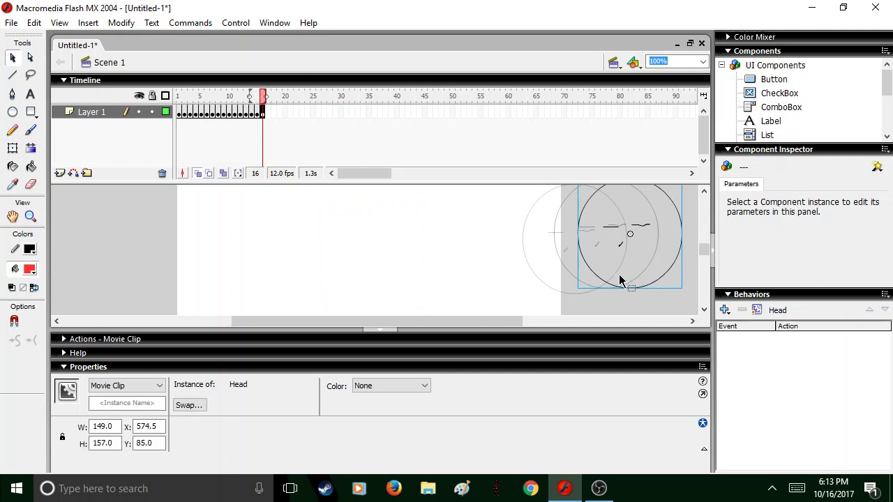
pyautogui.press('F7')
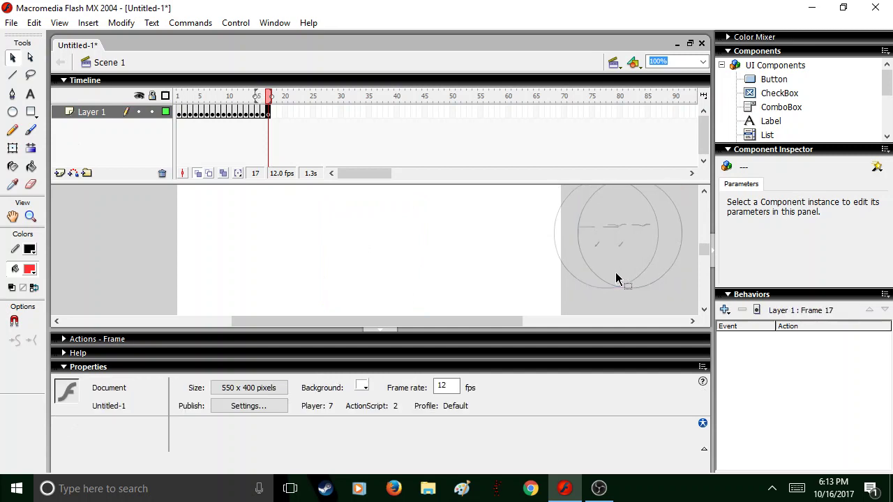
# Step: Turn off onion skinning, scrub through the frames to preview, and return the playhead to frame 1
pyautogui.click(196, 174)
pyautogui.click(246, 94)
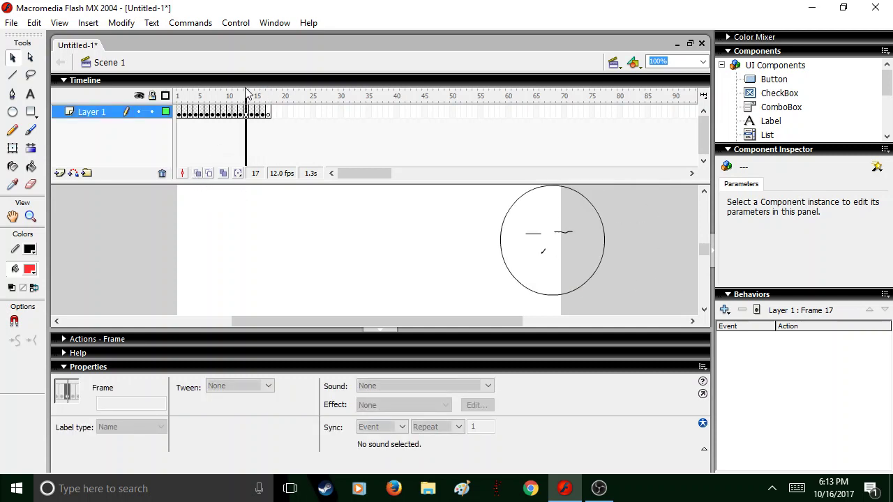
pyautogui.moveTo(247, 94); pyautogui.dragTo(252, 171)
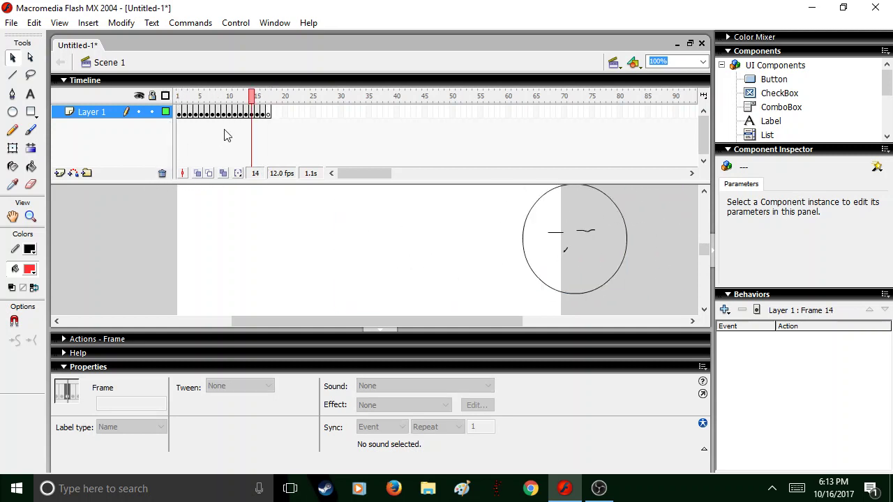
pyautogui.moveTo(254, 101); pyautogui.dragTo(162, 103)
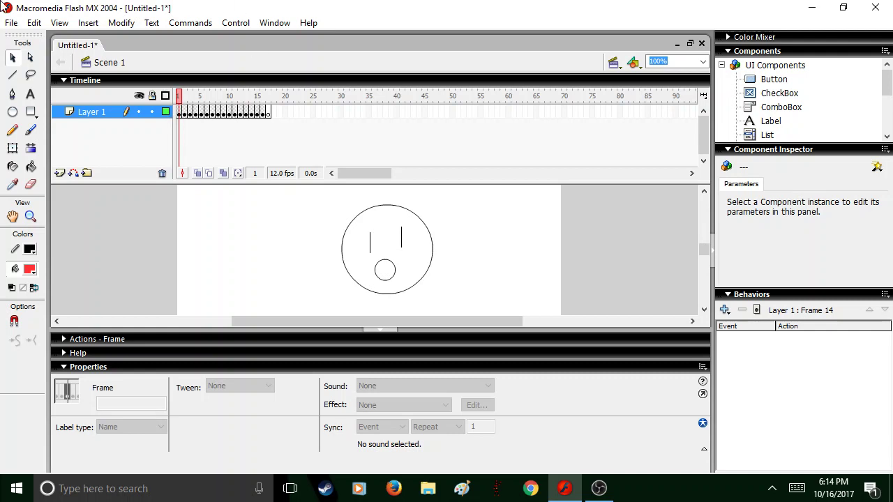
pyautogui.click(9, 23)
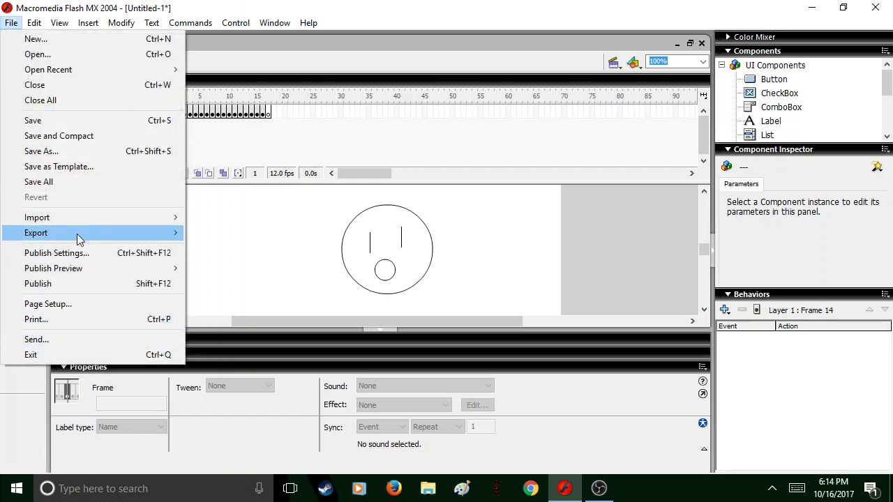
pyautogui.moveTo(78, 234)
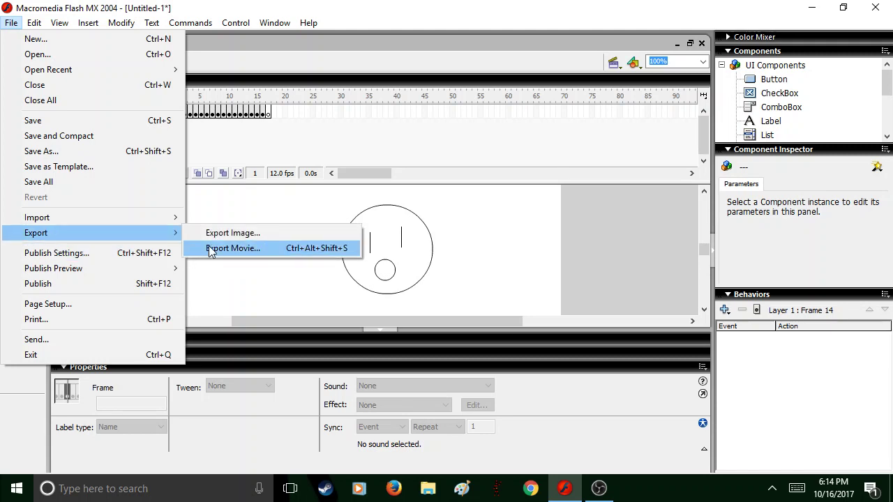
pyautogui.click(473, 175)
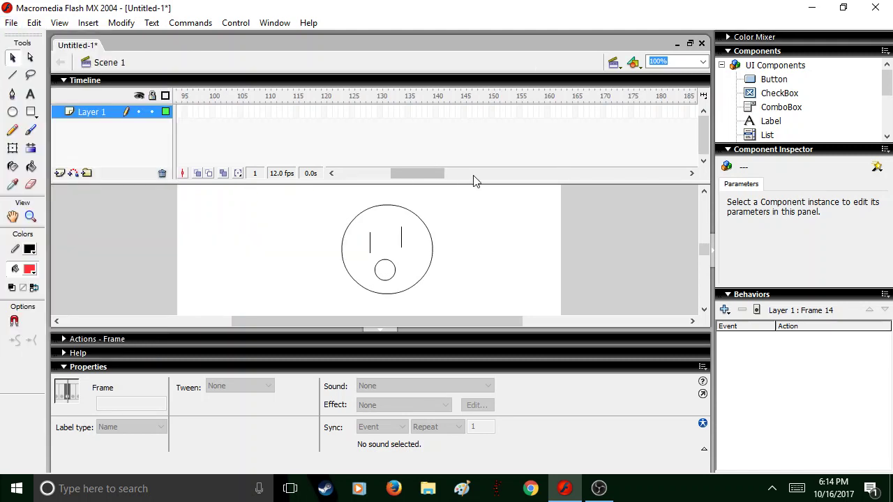
pyautogui.moveTo(427, 175); pyautogui.dragTo(313, 165)
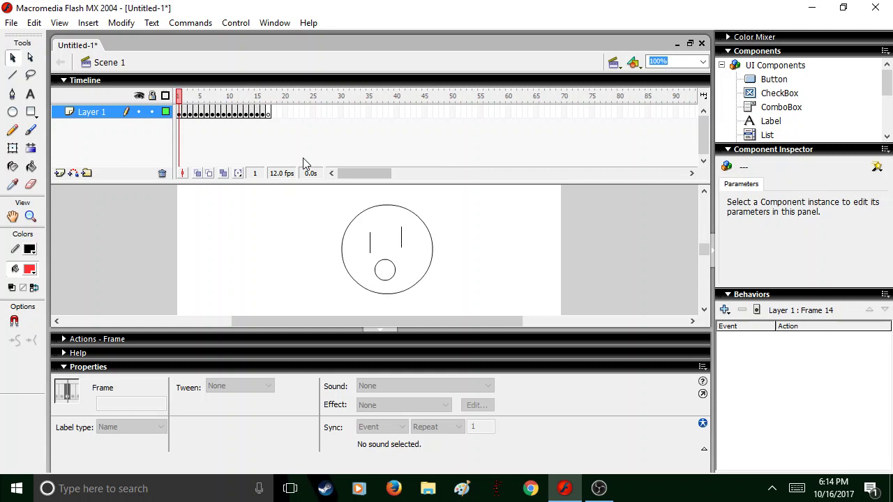